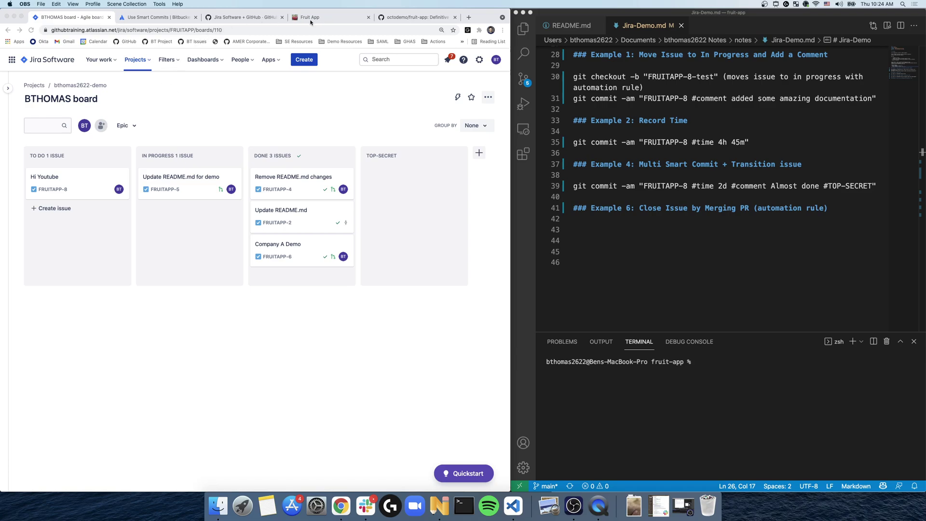
Step: Look over the fruit-app repository and its live fruit ranking app, then return to the BTHOMAS board
{"action": "left_click", "coordinate": [409, 22]}
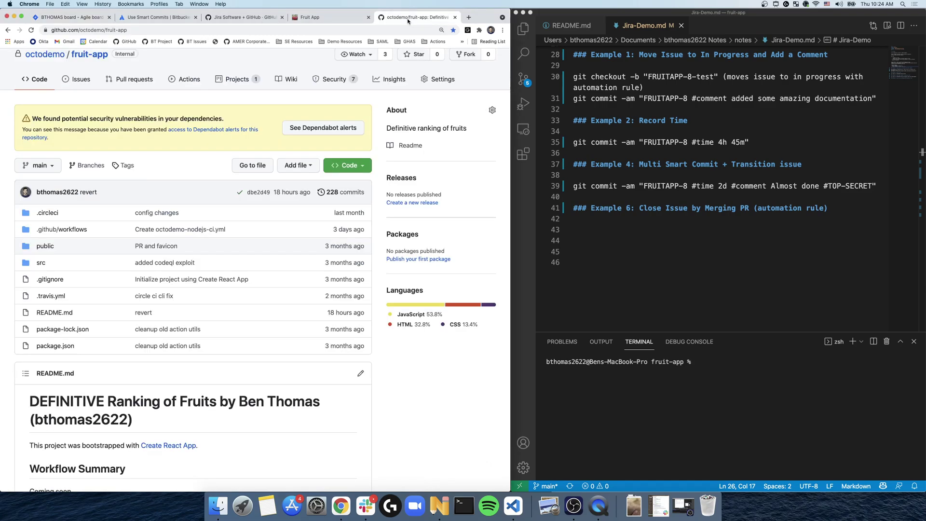
{"action": "left_click", "coordinate": [335, 20]}
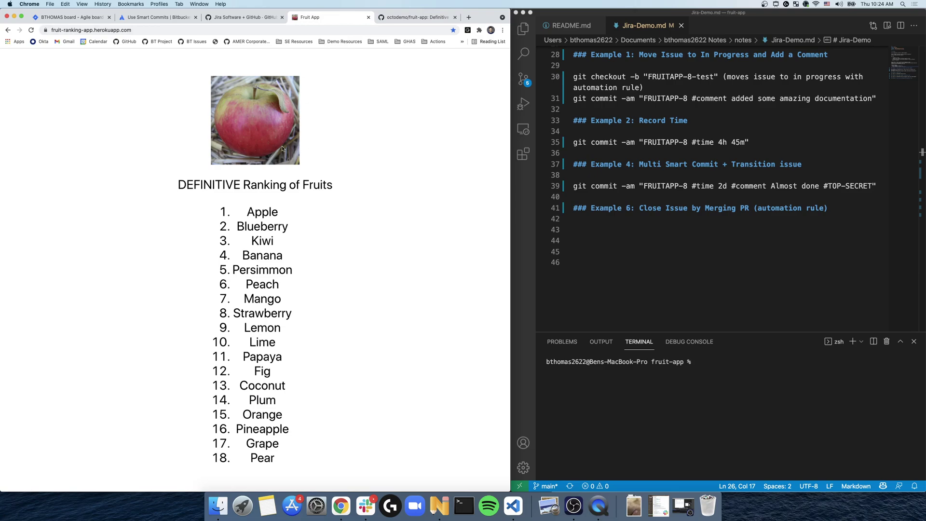
{"action": "left_click", "coordinate": [427, 20]}
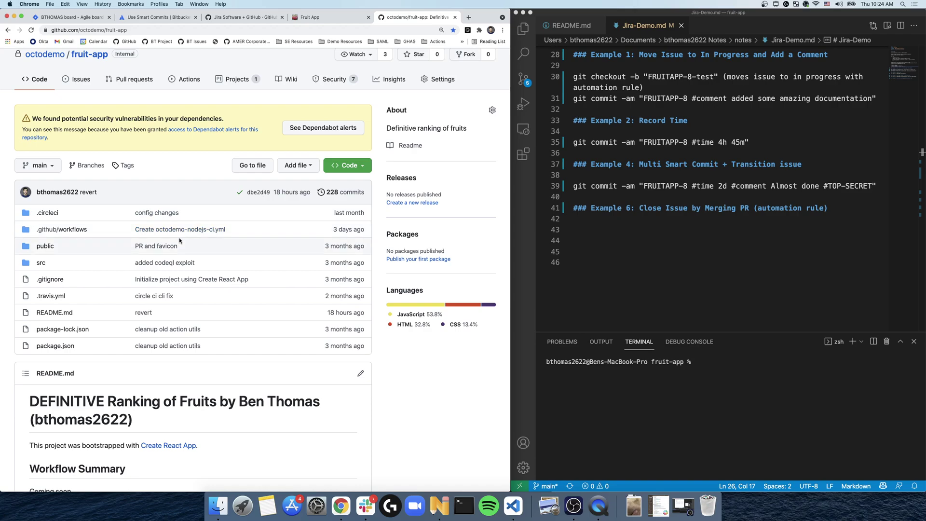
{"action": "left_click", "coordinate": [102, 17]}
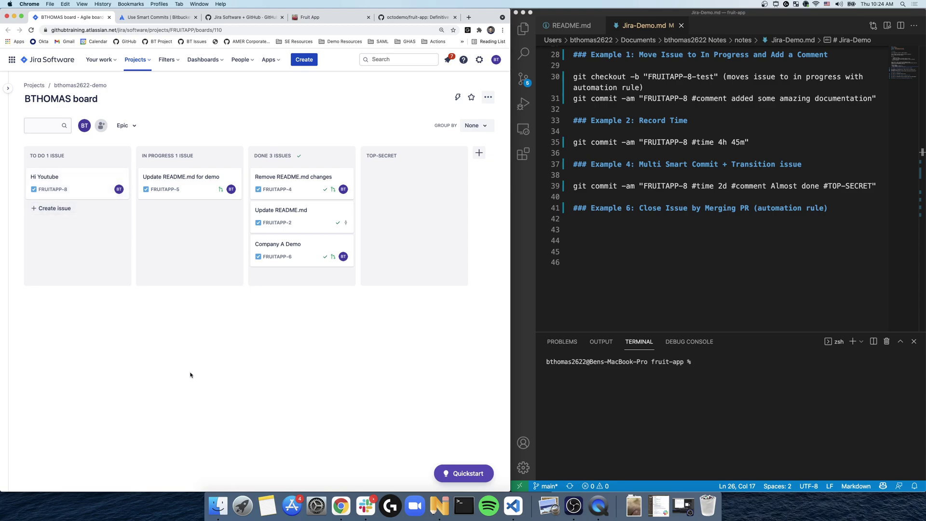
Step: Review the board's automation rule options and the Use Smart Commits documentation
{"action": "left_click", "coordinate": [458, 98]}
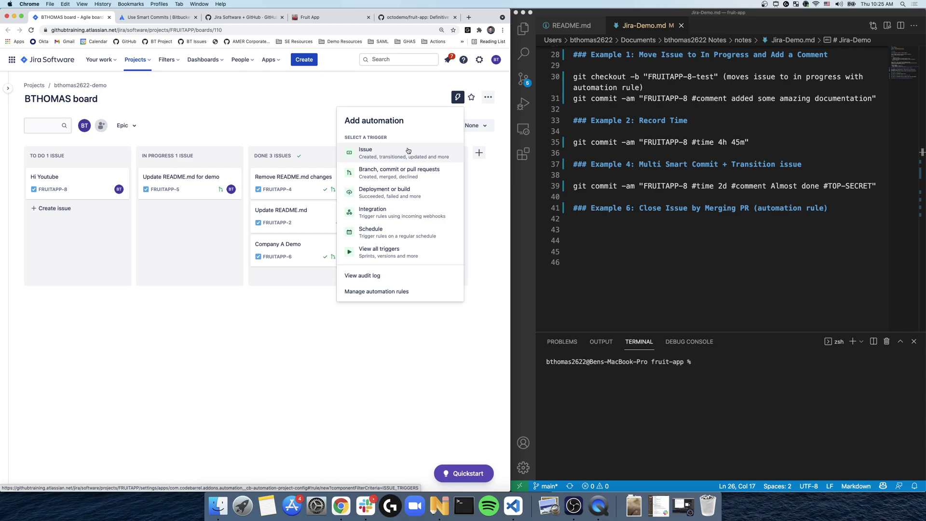
{"action": "left_click", "coordinate": [269, 116]}
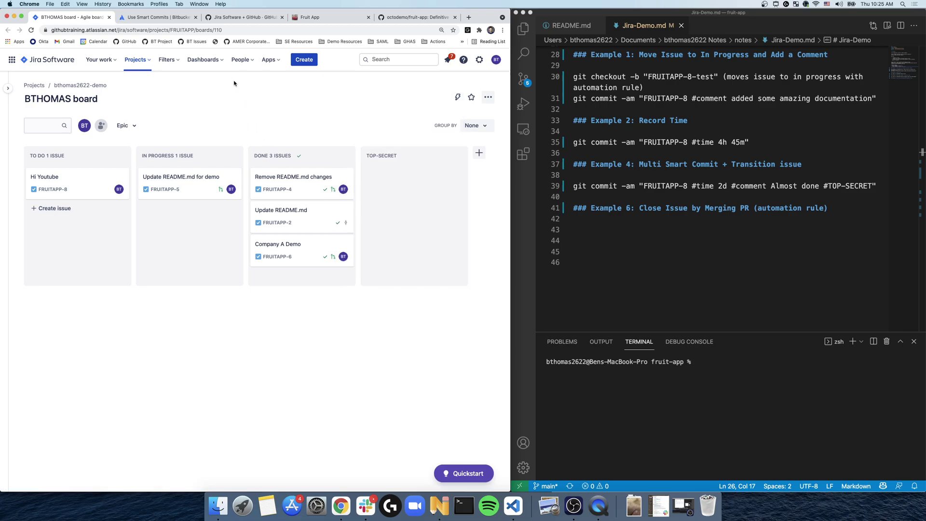
{"action": "left_click", "coordinate": [169, 20]}
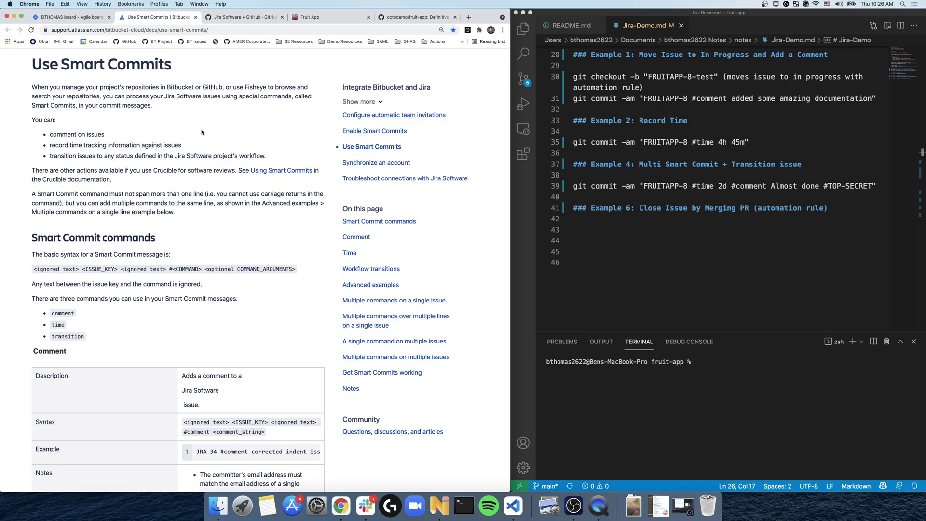
{"action": "left_click", "coordinate": [73, 17]}
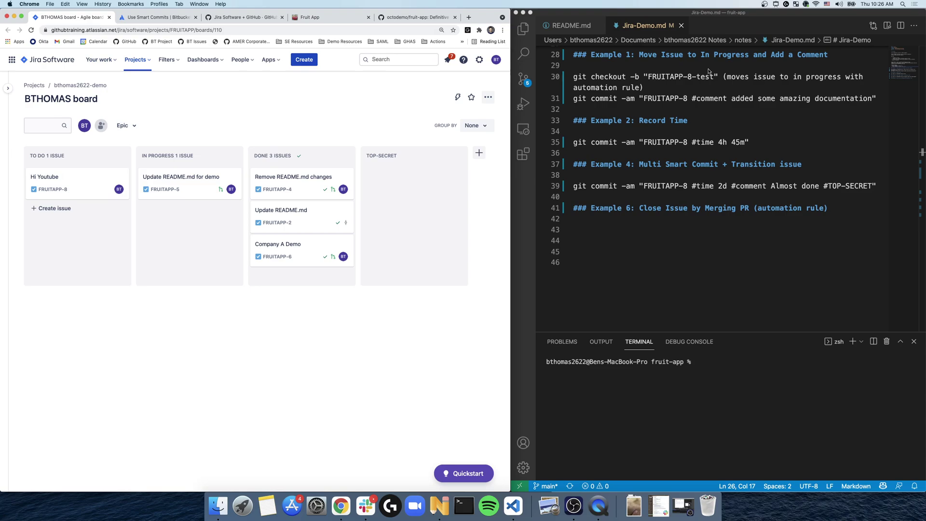
Step: Add a new last line 'Amazing documentation' to README.md
{"action": "left_click", "coordinate": [653, 109]}
{"action": "left_click", "coordinate": [572, 25]}
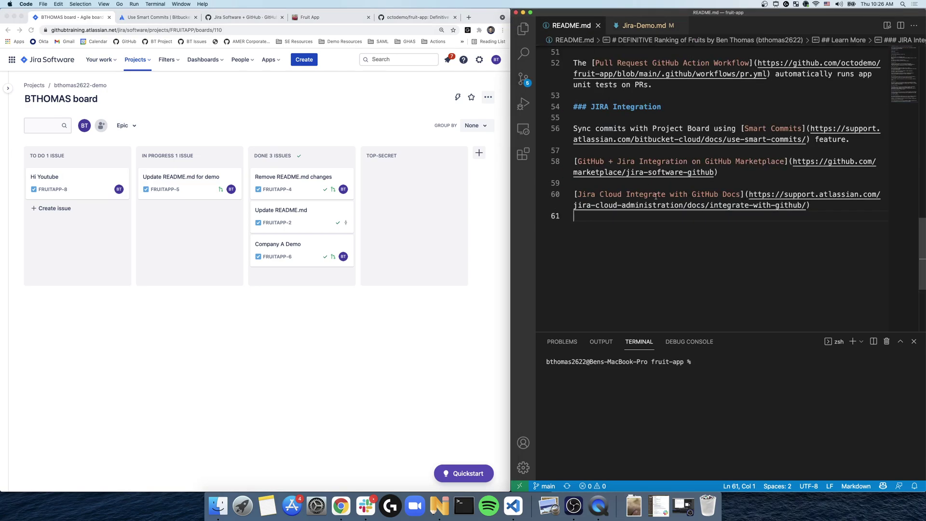
{"action": "key", "text": "Return"}
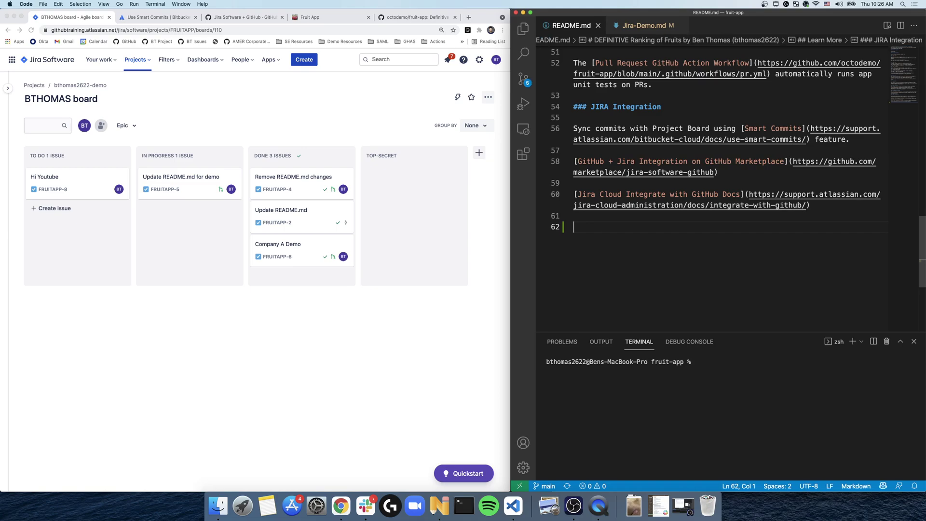
{"action": "type", "text": "Amaz"}
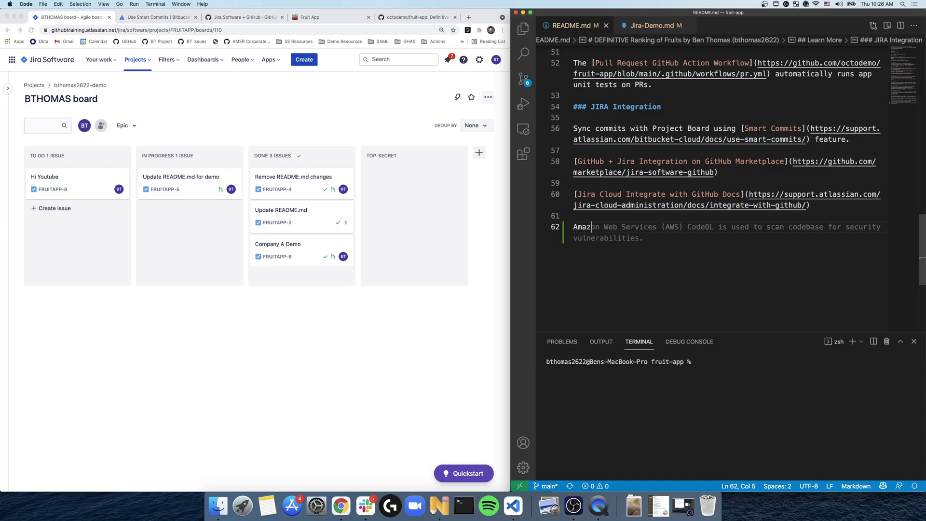
{"action": "type", "text": "ing documentation"}
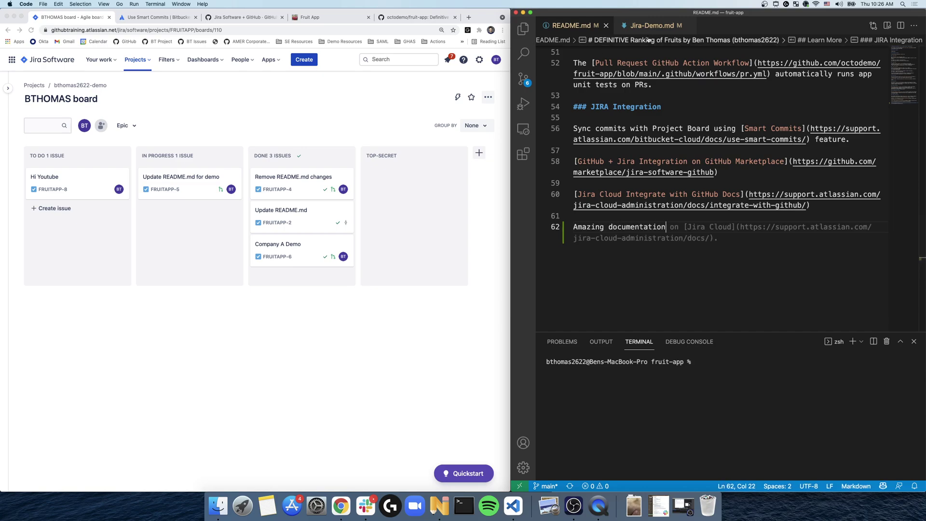
Step: Disable Copilot suggestions for Markdown files and go back to Jira-Demo.md
{"action": "left_click", "coordinate": [885, 486]}
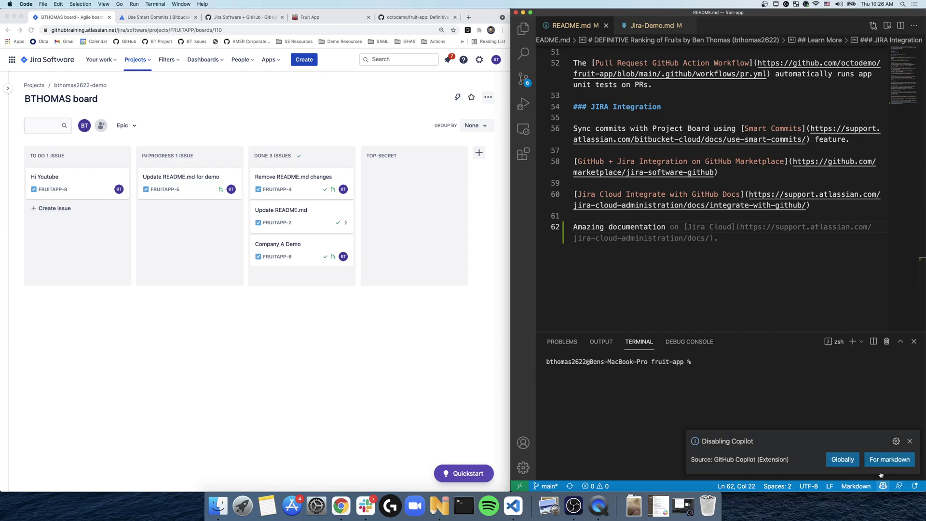
{"action": "left_click", "coordinate": [881, 464]}
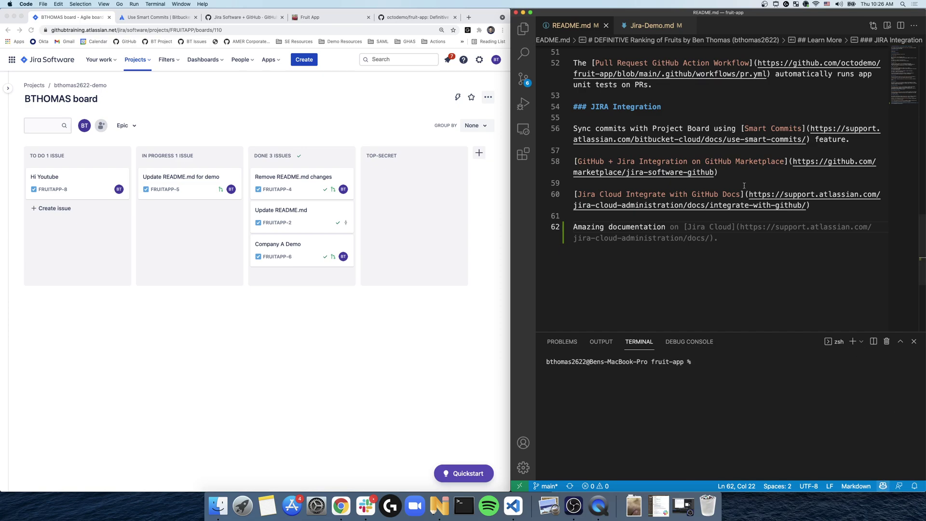
{"action": "left_click", "coordinate": [656, 27]}
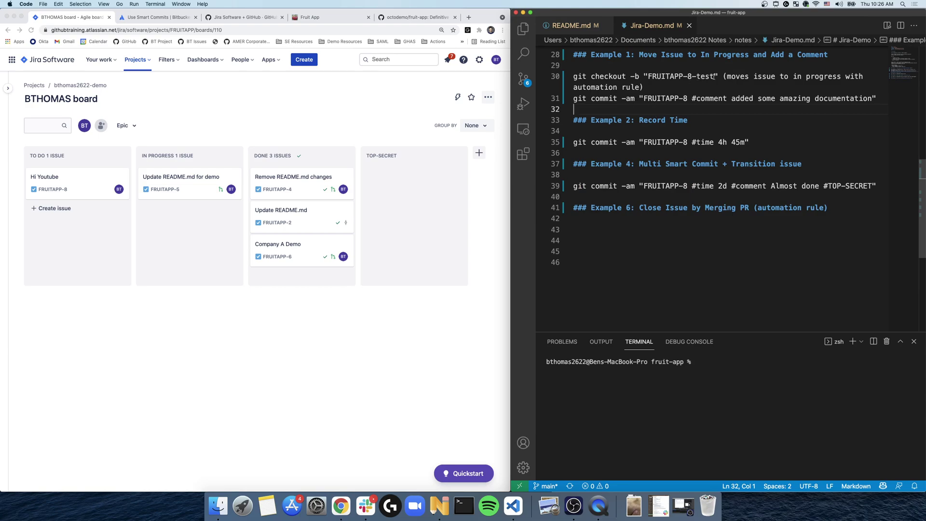
Step: Create and switch to the FRUITAPP-8-test branch using the line-30 checkout command
{"action": "left_click_drag", "start_coordinate": [719, 77], "coordinate": [572, 76]}
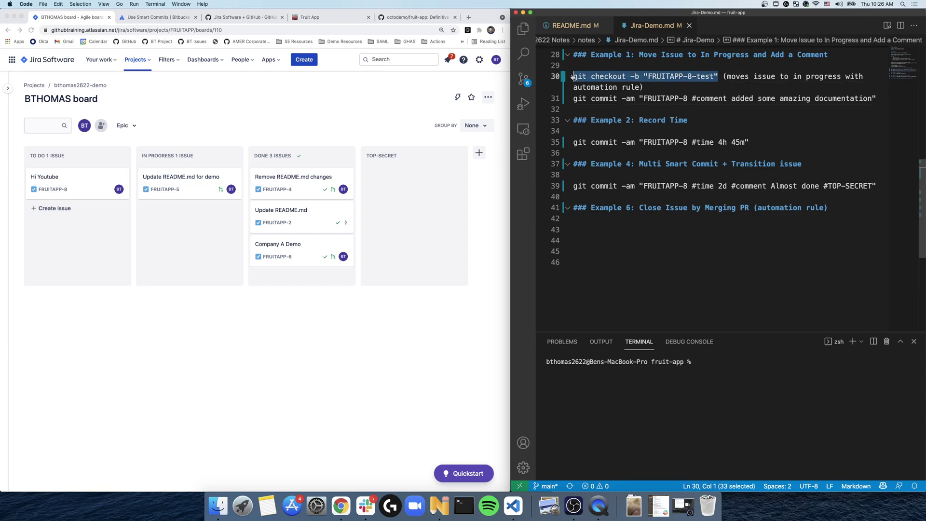
{"action": "left_click", "coordinate": [718, 437]}
{"action": "type", "text": "git checkout -b \"FRUITAPP-8-test\""}
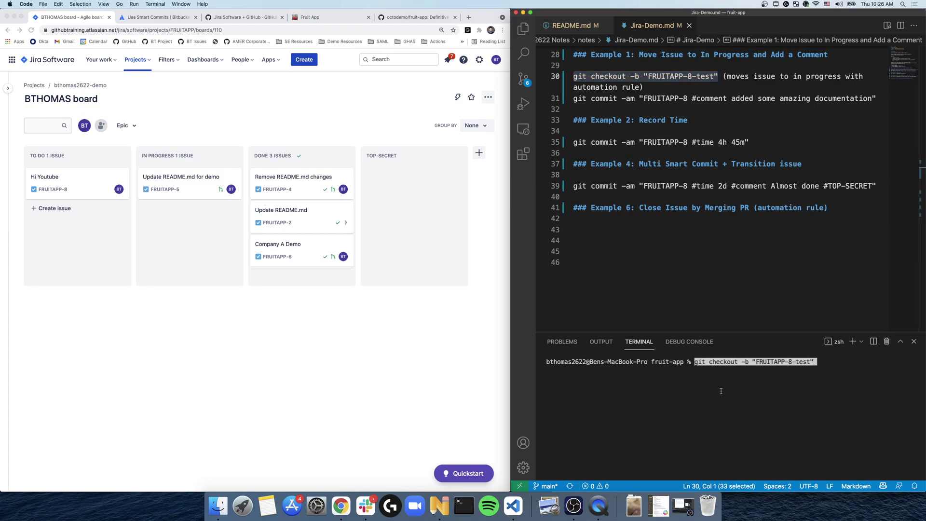
{"action": "key", "text": "Return"}
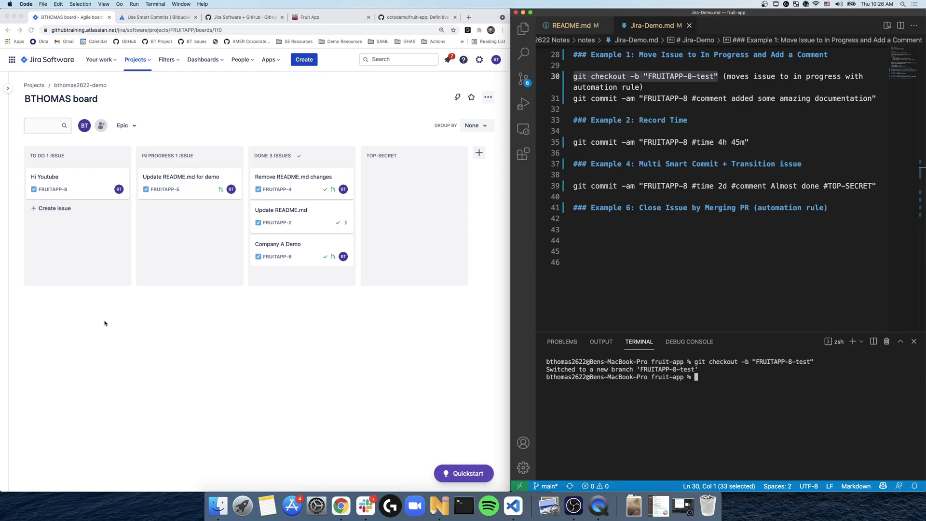
Step: Commit with the line-31 command 'FRUITAPP-8 #comment added some amazing documentation'
{"action": "left_click", "coordinate": [81, 214]}
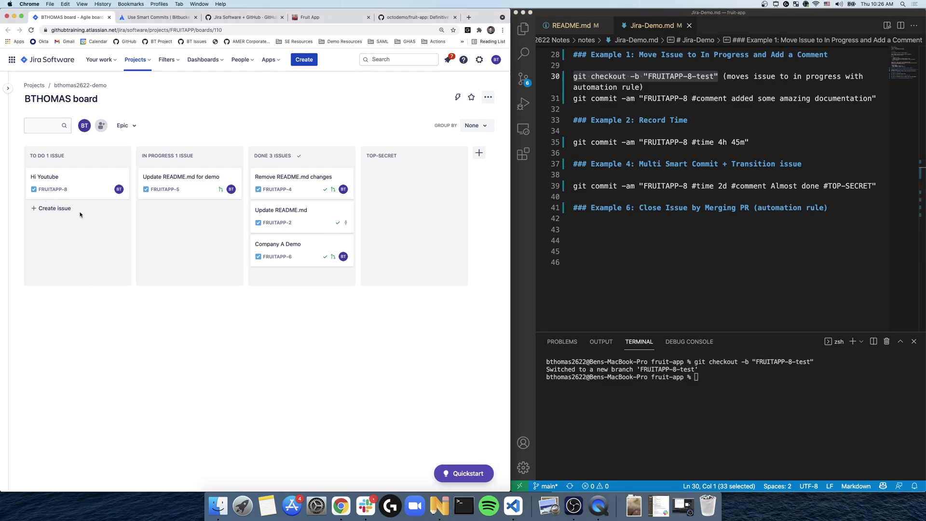
{"action": "left_click", "coordinate": [657, 99]}
{"action": "triple_click", "coordinate": [657, 99]}
{"action": "key", "text": "super+c"}
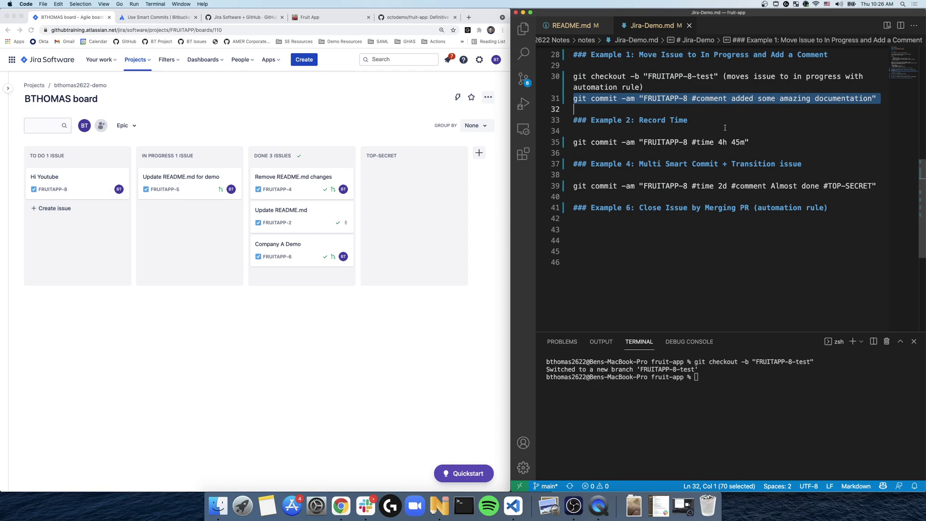
{"action": "left_click", "coordinate": [730, 389]}
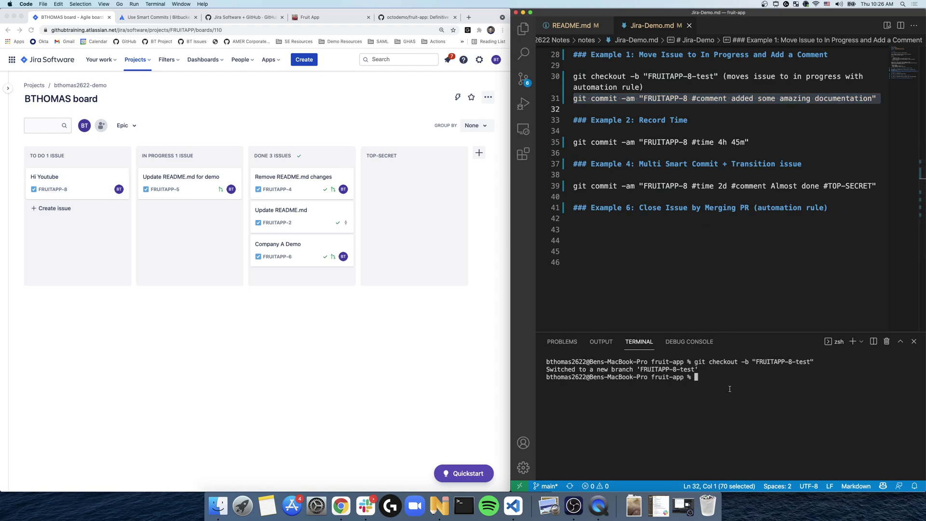
{"action": "key", "text": "super+v"}
{"action": "key", "text": "Return"}
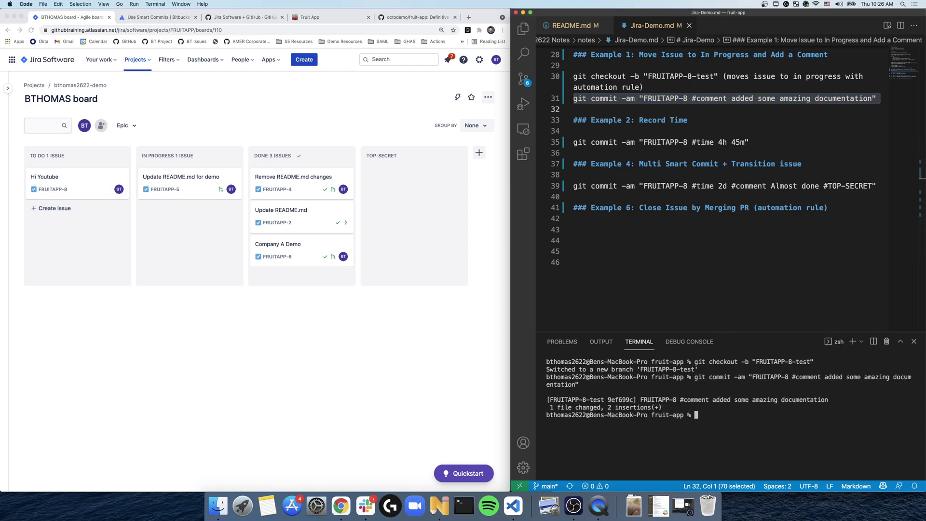
Step: Push FRUITAPP-8-test to GitHub with git push --set-upstream origin FRUITAPP-8-test
{"action": "type", "text": "git push"}
{"action": "key", "text": "Return"}
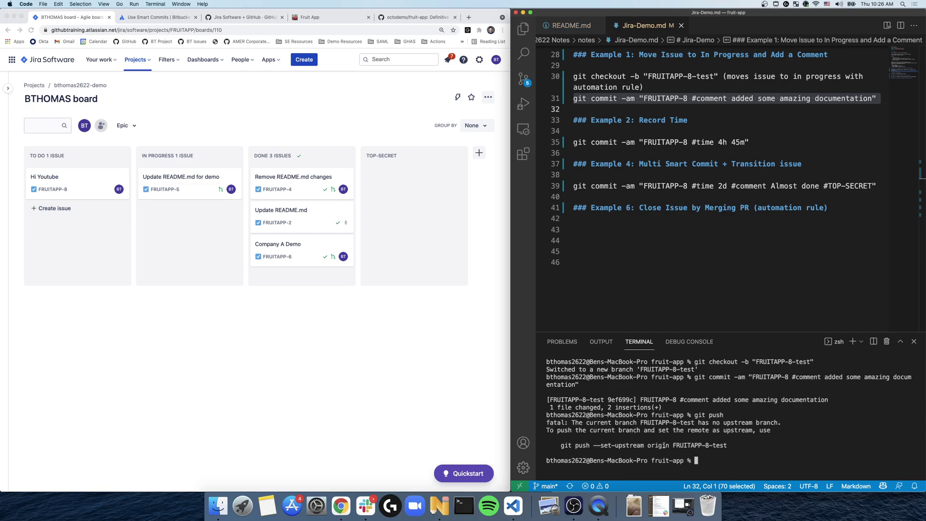
{"action": "triple_click", "coordinate": [664, 445]}
{"action": "type", "text": "git push --set-upstream origin FRUITAPP-8-test"}
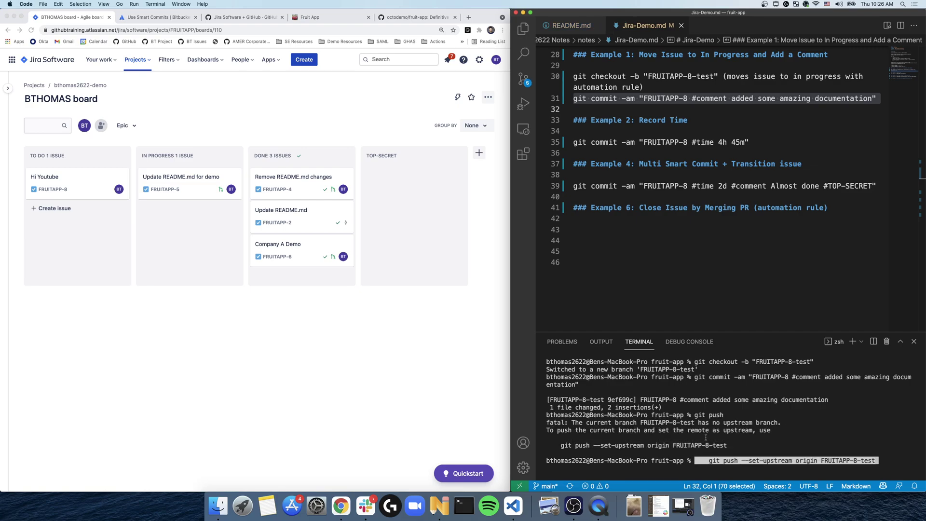
{"action": "key", "text": "Return"}
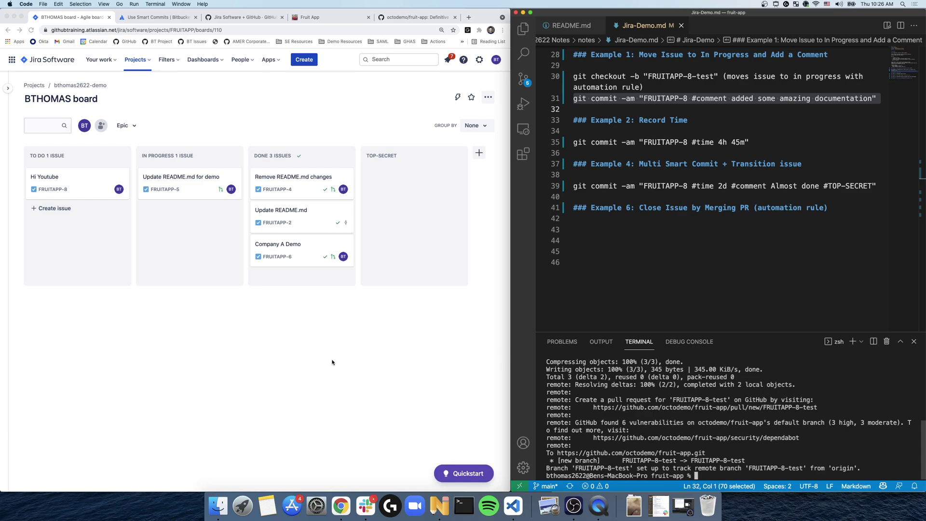
Step: Reload the Jira board and open FRUITAPP-8 to check its 'added some amazing documentation' comment
{"action": "left_click", "coordinate": [215, 377]}
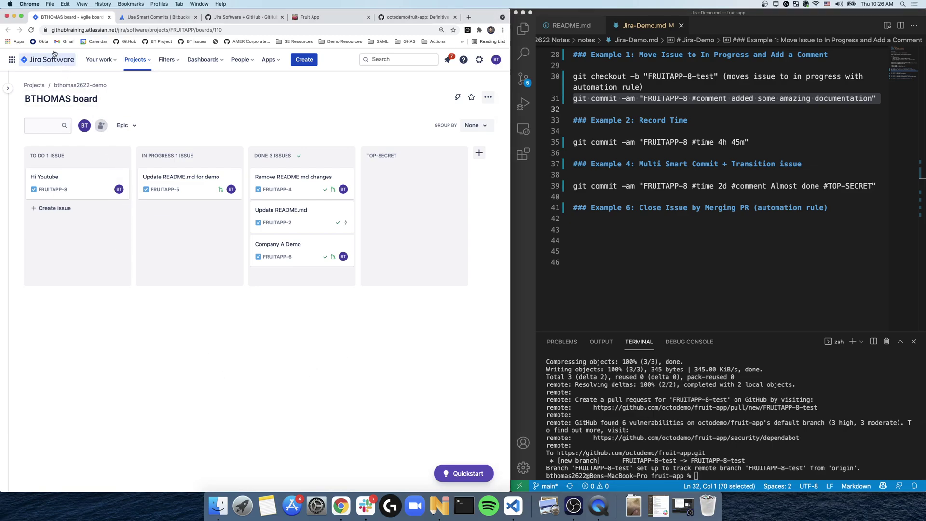
{"action": "left_click", "coordinate": [31, 31]}
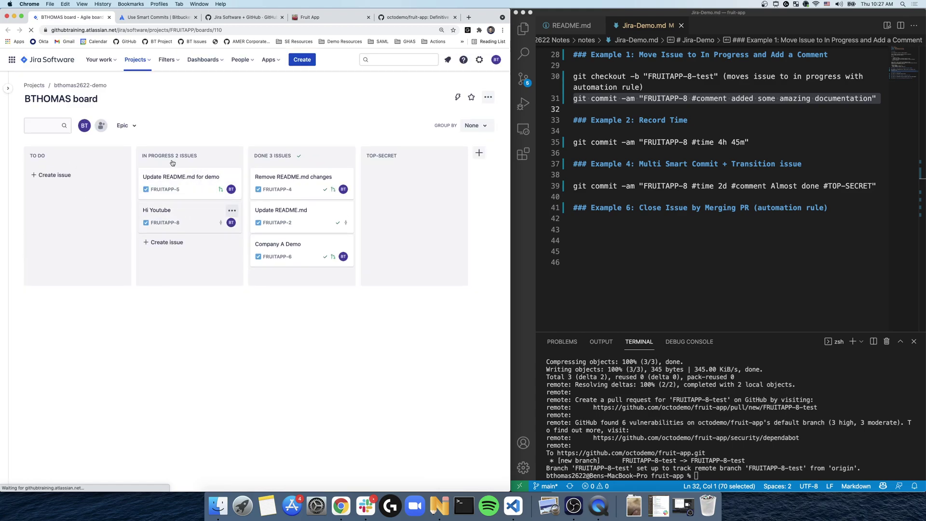
{"action": "left_click", "coordinate": [198, 219]}
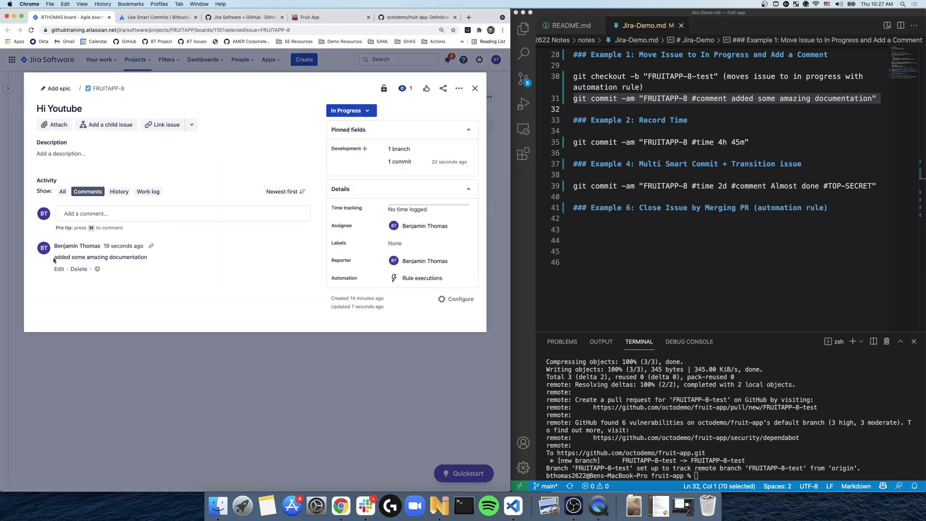
{"action": "left_click_drag", "start_coordinate": [54, 258], "coordinate": [141, 258]}
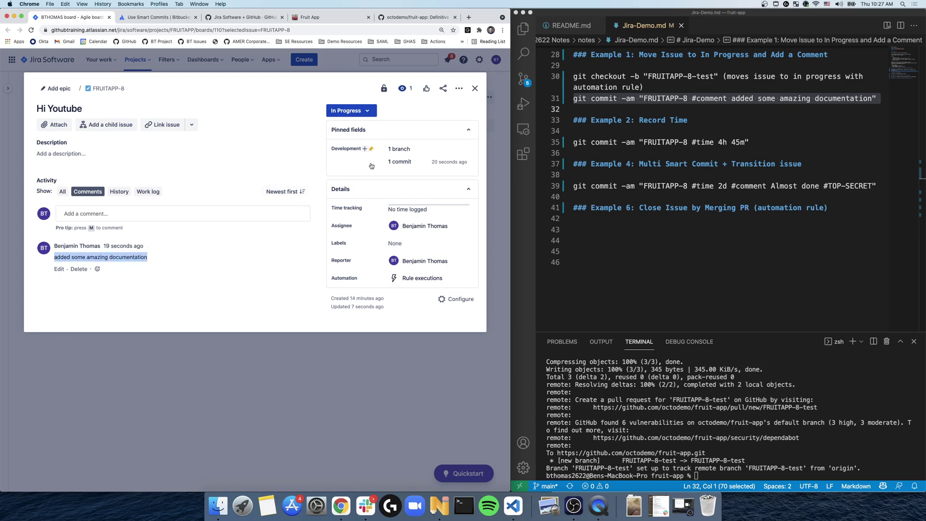
{"action": "left_click", "coordinate": [141, 292]}
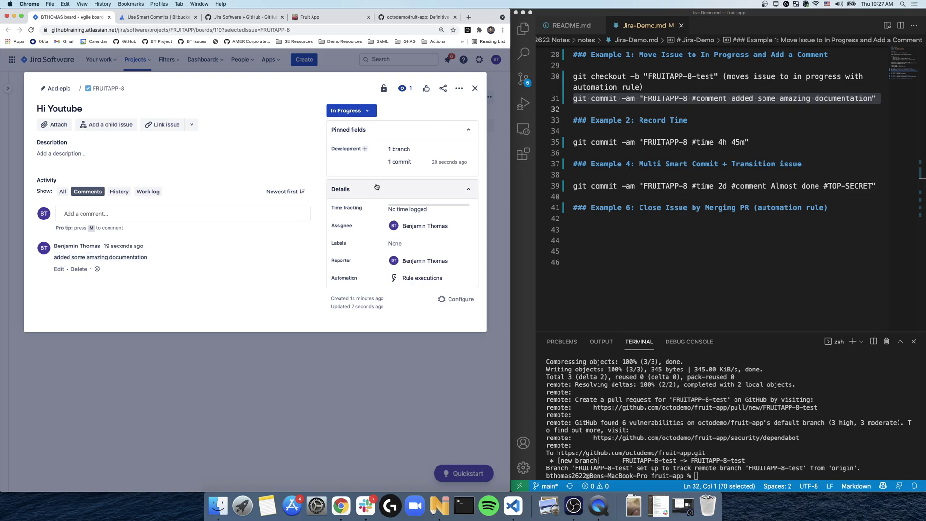
Step: Review FRUITAPP-8's linked branches, commits, pull requests and builds, then close back to the board
{"action": "left_click", "coordinate": [428, 163]}
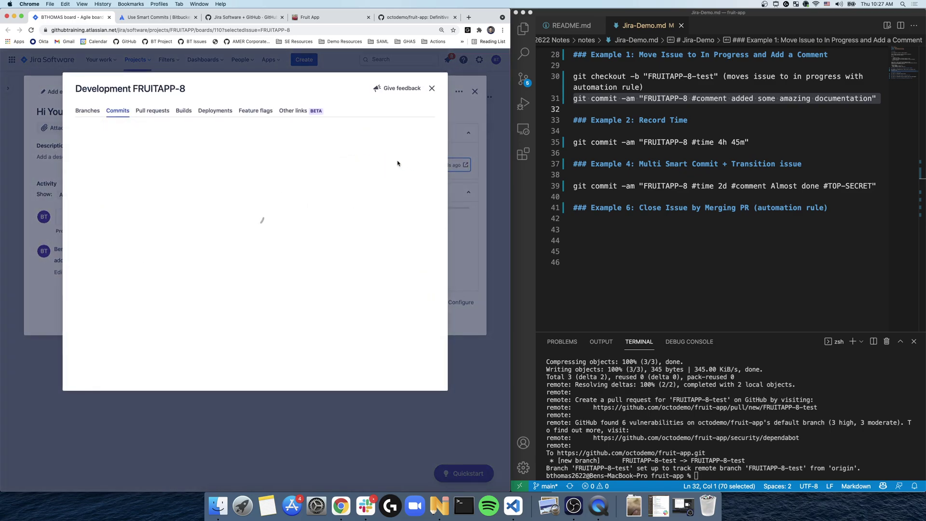
{"action": "left_click", "coordinate": [95, 114]}
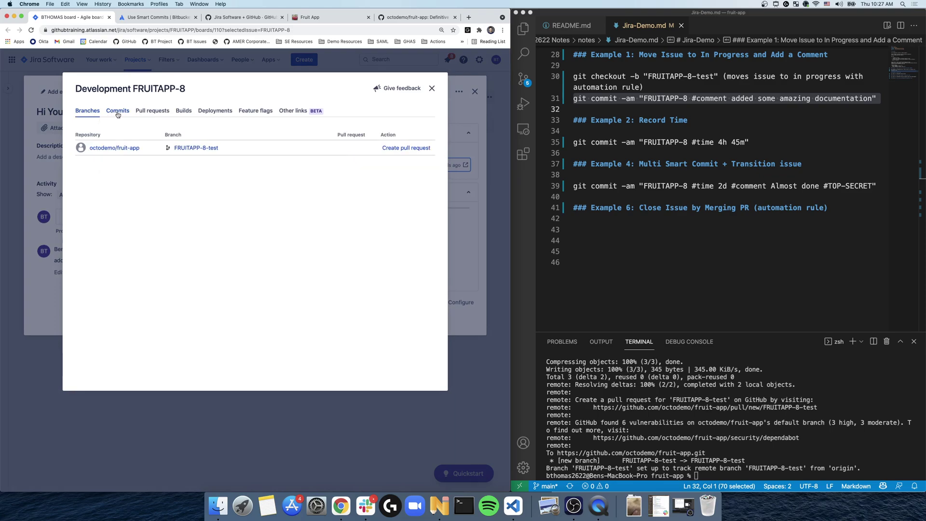
{"action": "left_click", "coordinate": [118, 114]}
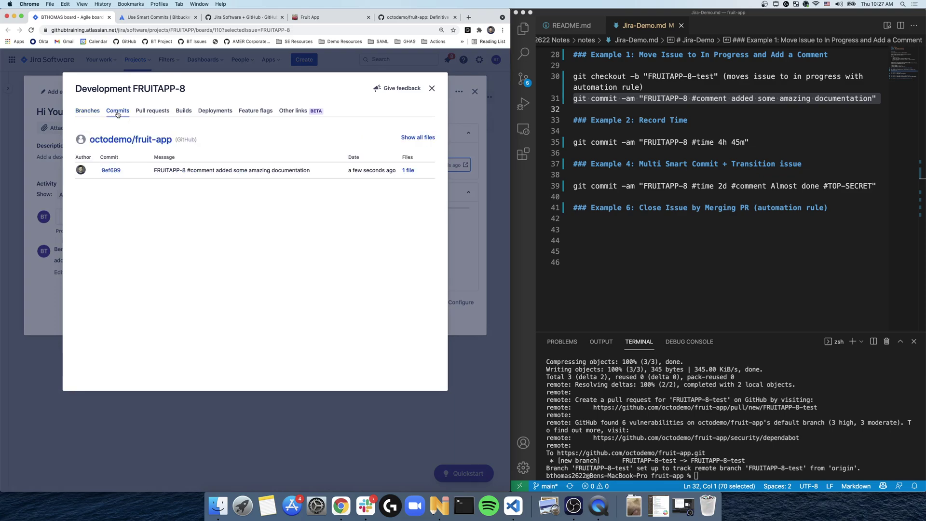
{"action": "left_click", "coordinate": [161, 116]}
{"action": "left_click", "coordinate": [183, 114]}
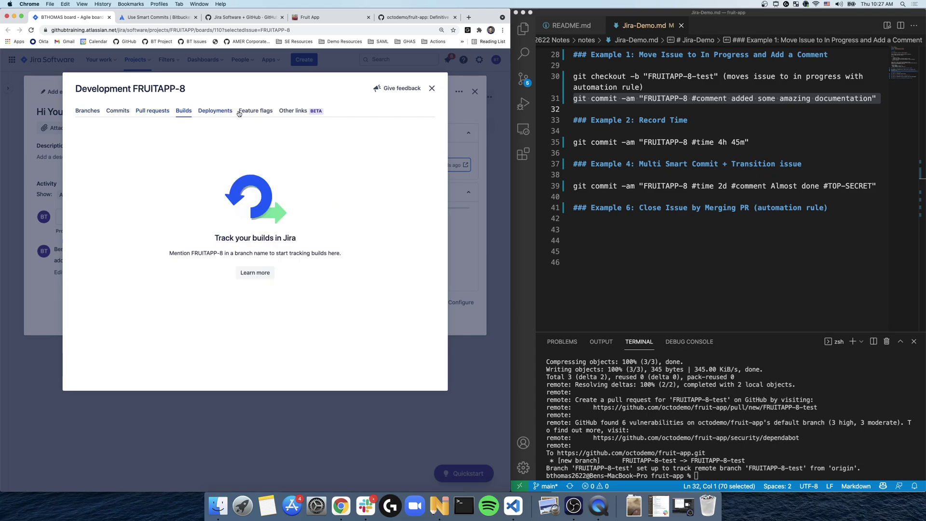
{"action": "left_click", "coordinate": [432, 90]}
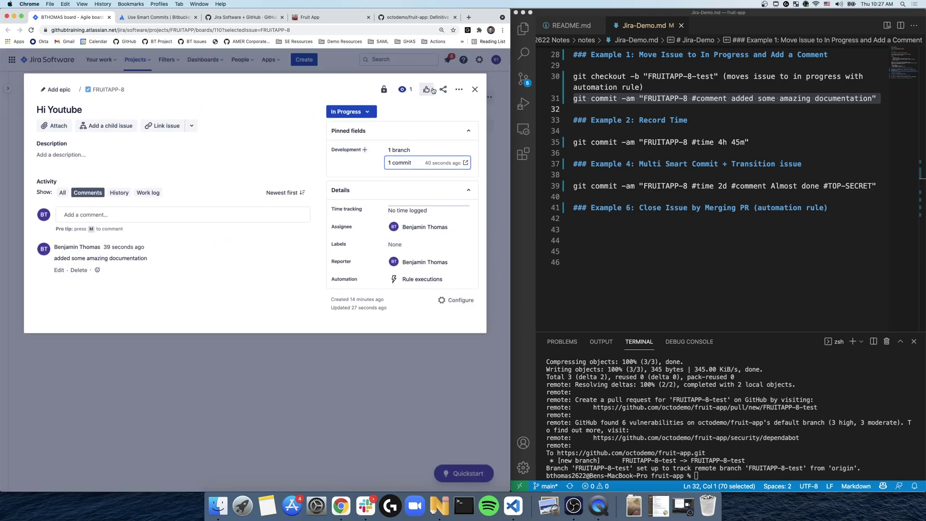
{"action": "left_click", "coordinate": [475, 89]}
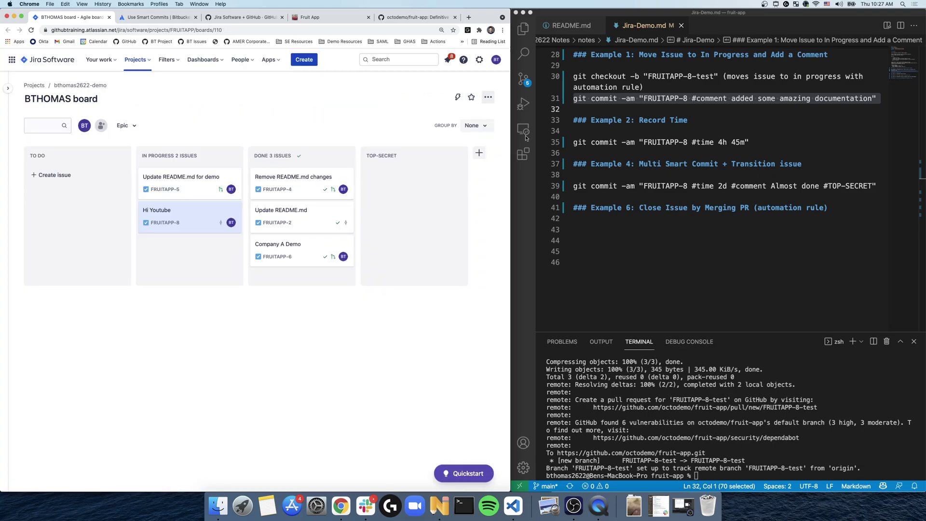
Step: Add a 'more amazing changes' line below 'Amazing documentation' in README.md
{"action": "left_click", "coordinate": [668, 144]}
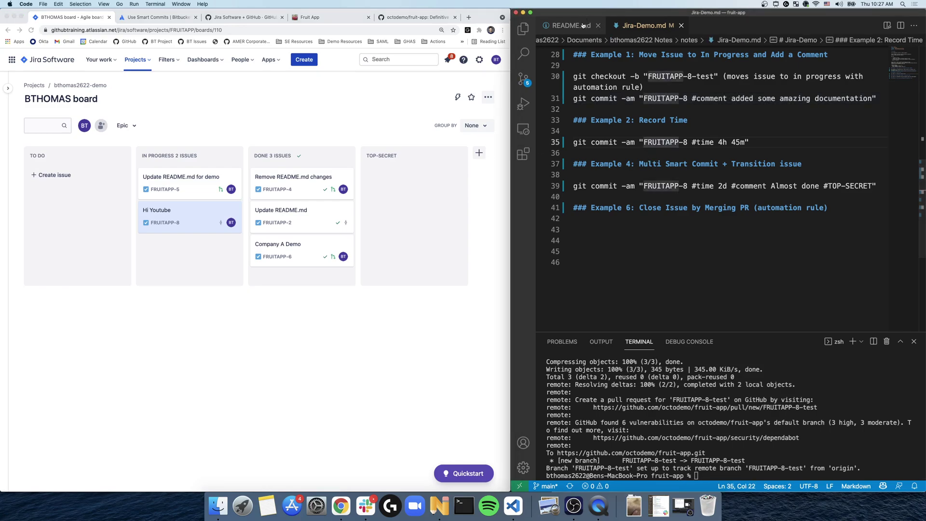
{"action": "key", "text": "ctrl+Tab"}
{"action": "key", "text": "Return"}
{"action": "type", "text": "more a"}
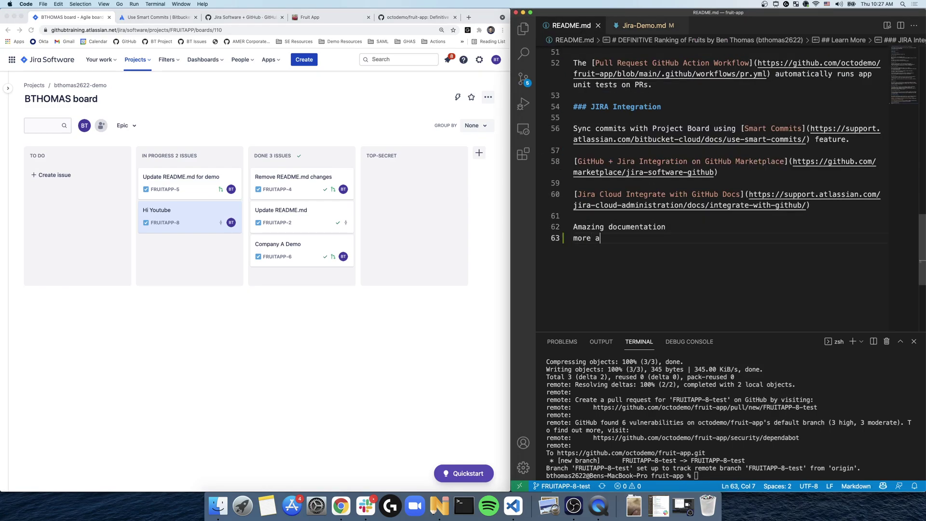
{"action": "type", "text": "mazing changes"}
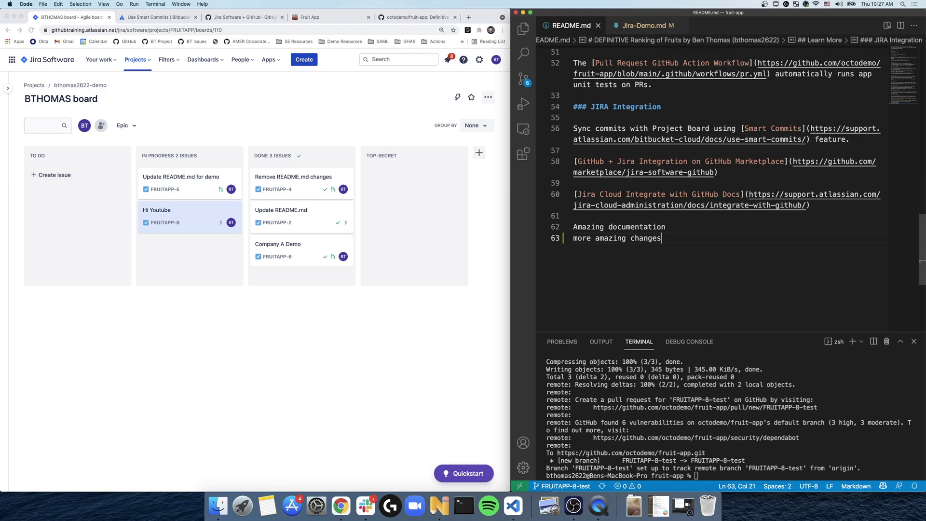
Step: Commit with the line-35 command 'FRUITAPP-8 #time 4h 45m' and git push it
{"action": "key", "text": "ctrl+Tab"}
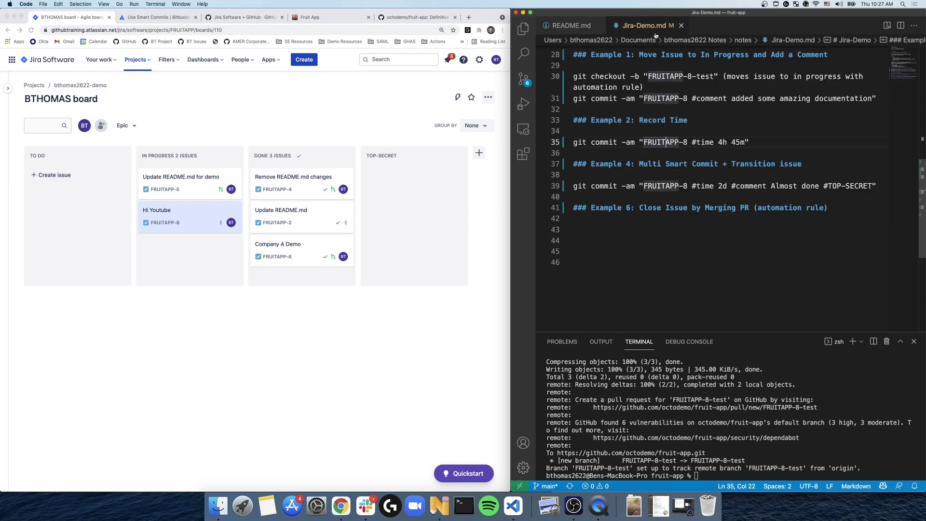
{"action": "triple_click", "coordinate": [730, 98]}
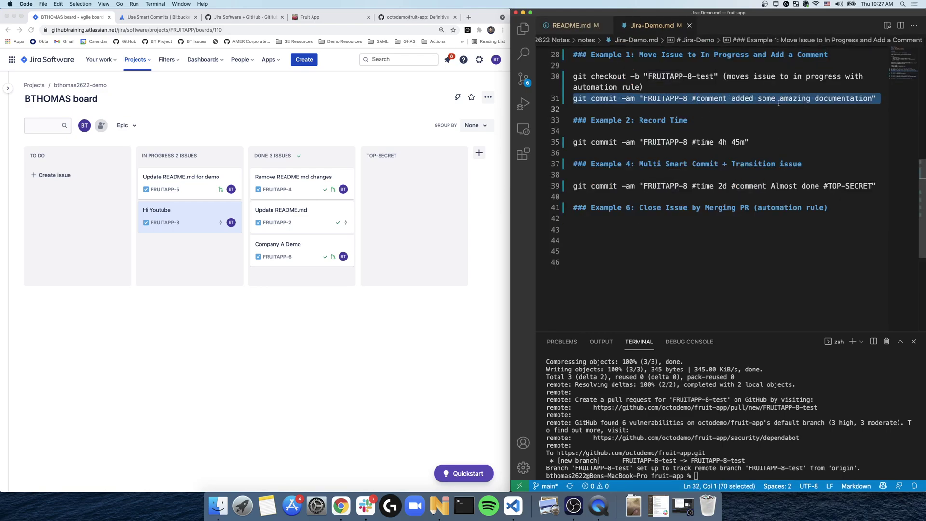
{"action": "triple_click", "coordinate": [712, 143]}
{"action": "key", "text": "super+c"}
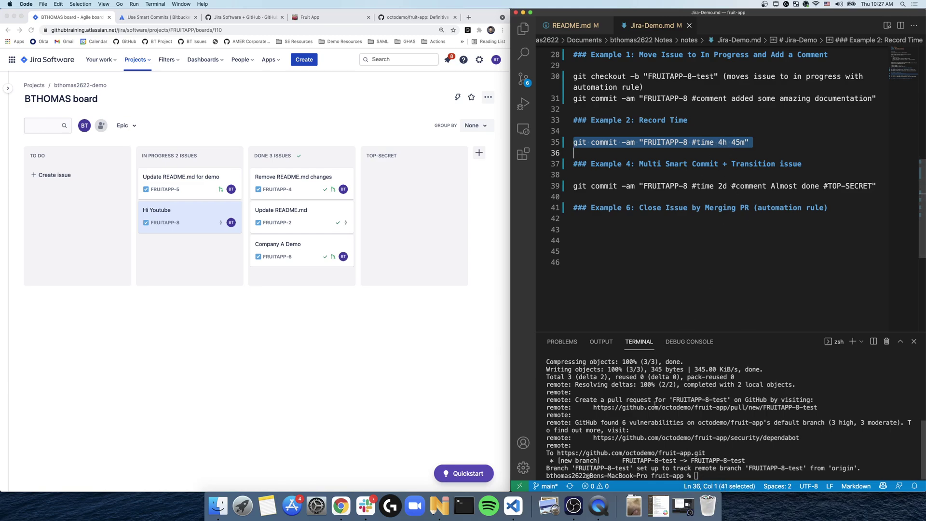
{"action": "left_click", "coordinate": [705, 474]}
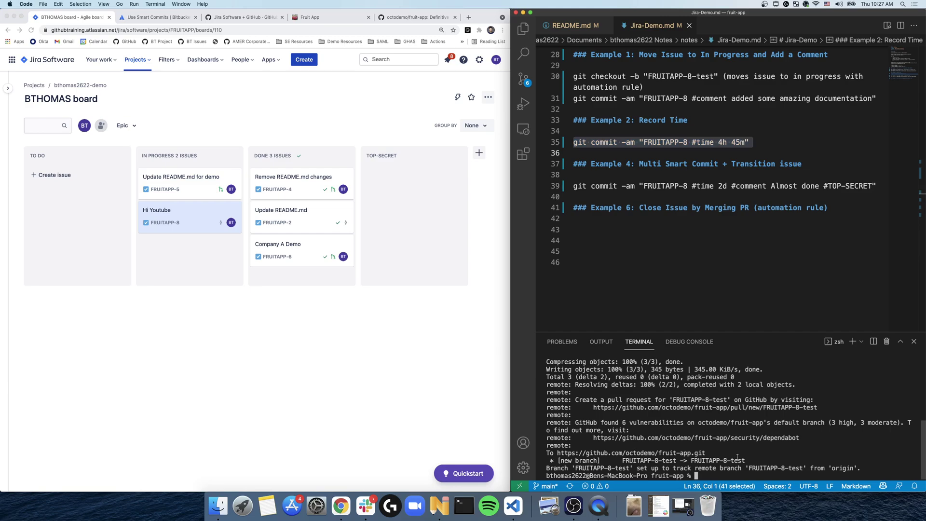
{"action": "key", "text": "super+v"}
{"action": "key", "text": "Return"}
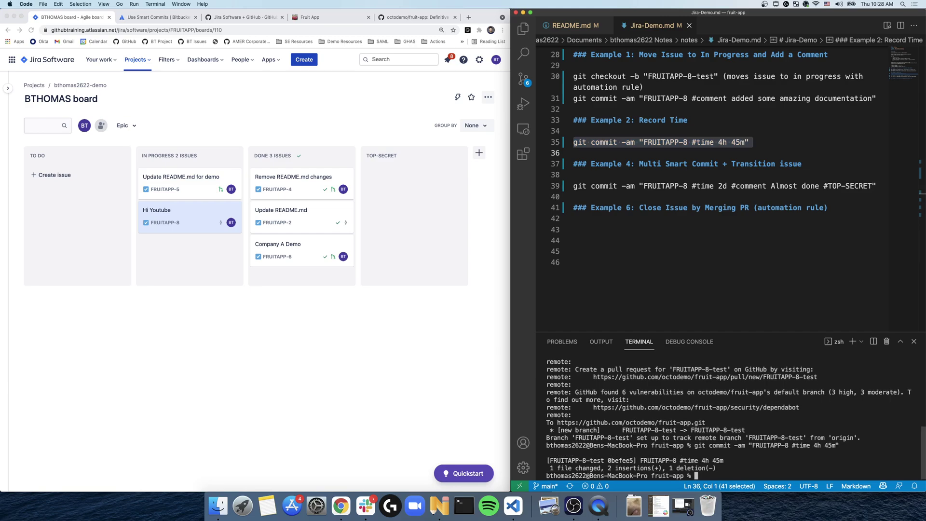
{"action": "type", "text": "git pus"}
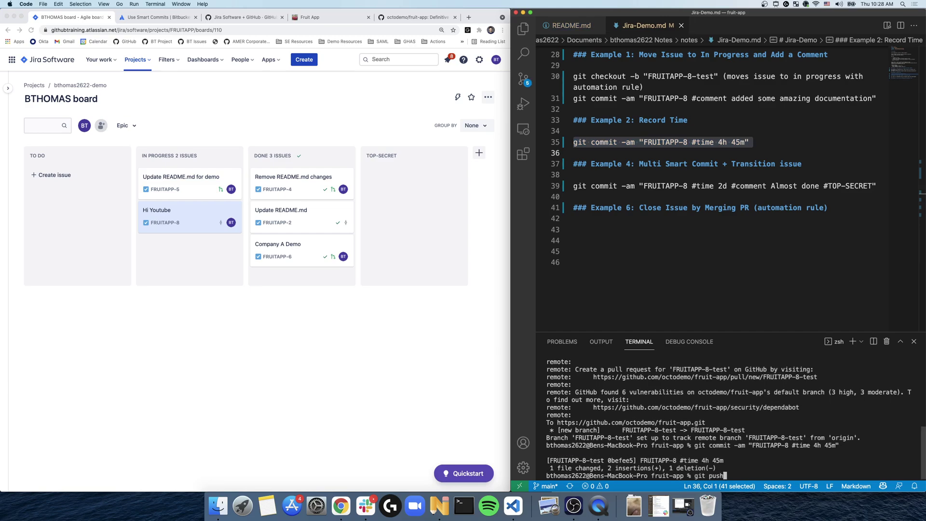
{"action": "type", "text": "h"}
{"action": "key", "text": "Return"}
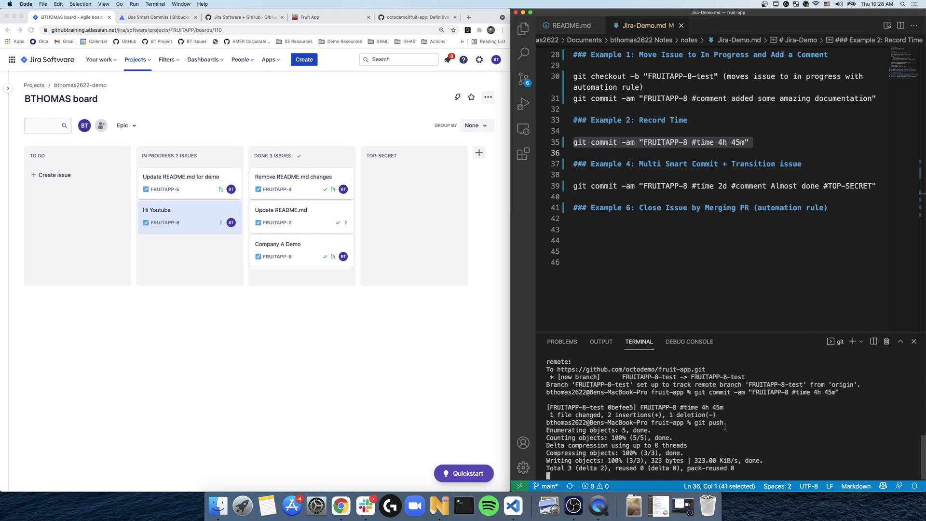
{"action": "left_click", "coordinate": [185, 220]}
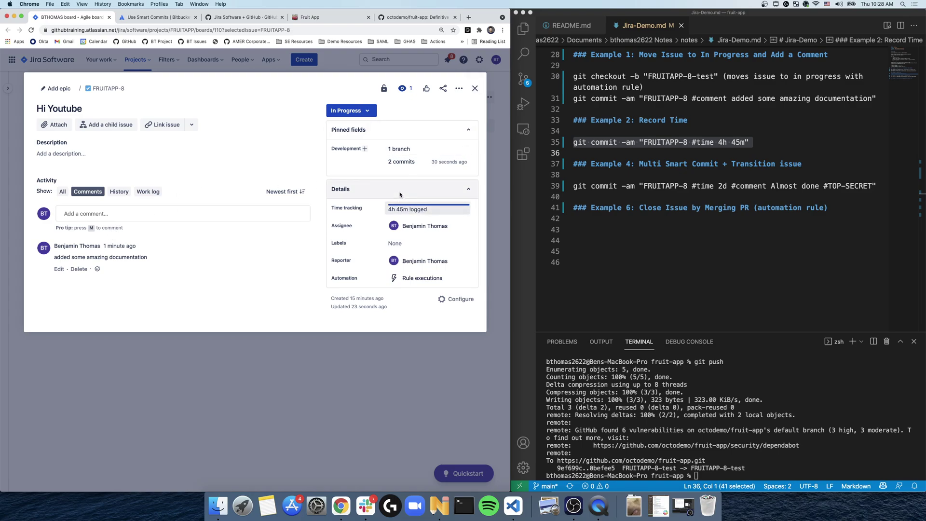
{"action": "left_click", "coordinate": [475, 88]}
Step: Append a 'final amazing changes' line to README.md
{"action": "left_click", "coordinate": [693, 190]}
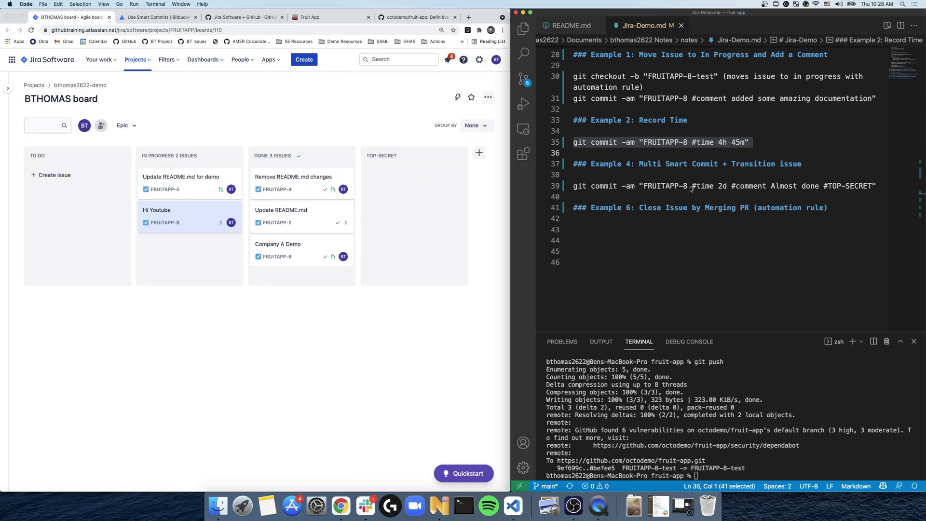
{"action": "left_click", "coordinate": [775, 4]}
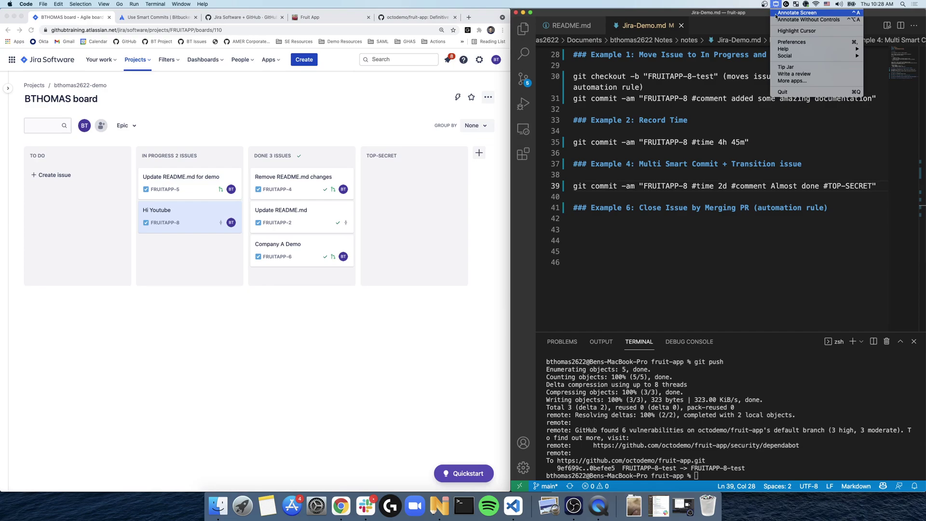
{"action": "left_click", "coordinate": [788, 30]}
{"action": "key", "text": "Right"}
{"action": "key", "text": "Right"}
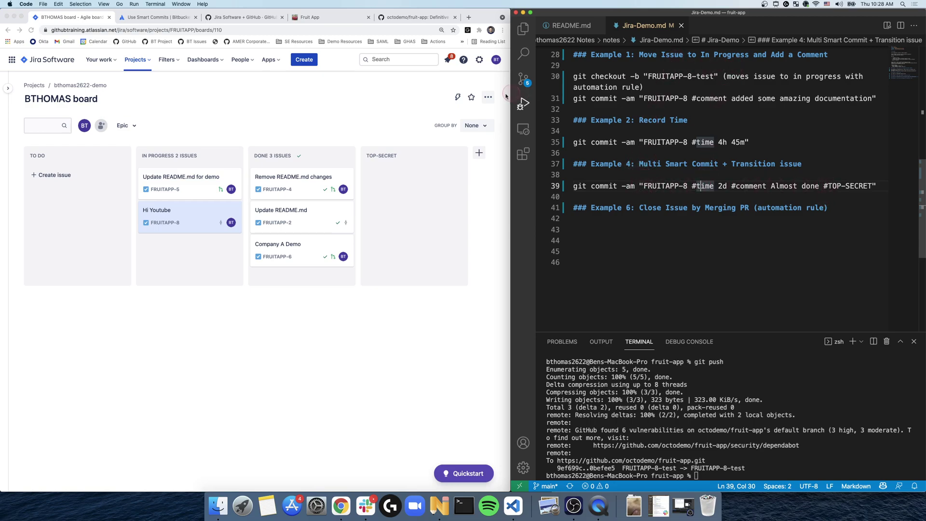
{"action": "left_click", "coordinate": [575, 29]}
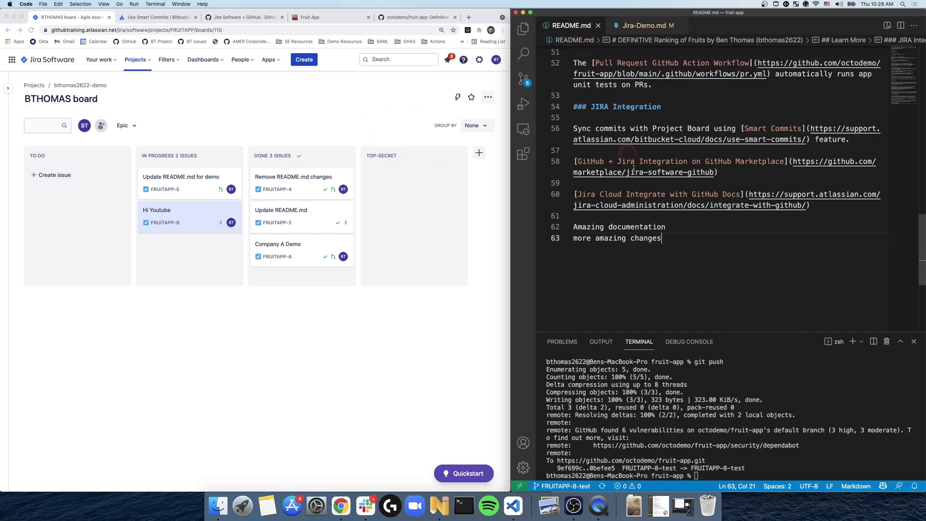
{"action": "type", "text": "final am"}
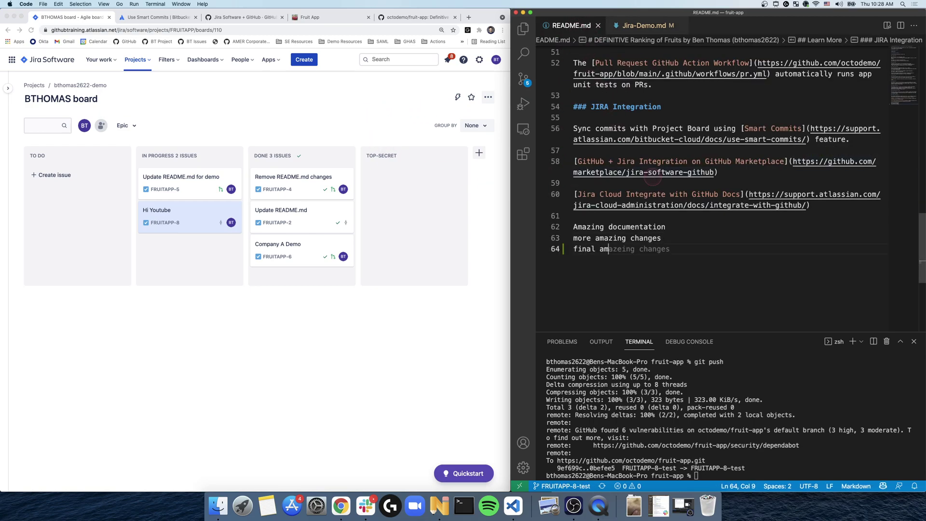
{"action": "type", "text": "azing changes"}
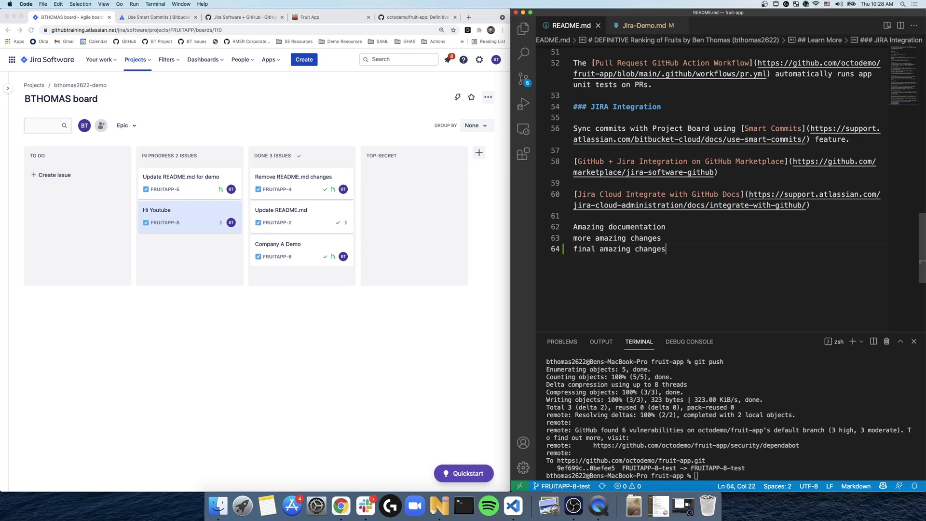
Step: Commit with line 39's 'FRUITAPP-8 #time 2d #comment Almost done #TOP-SECRET' and git push
{"action": "left_click", "coordinate": [647, 26]}
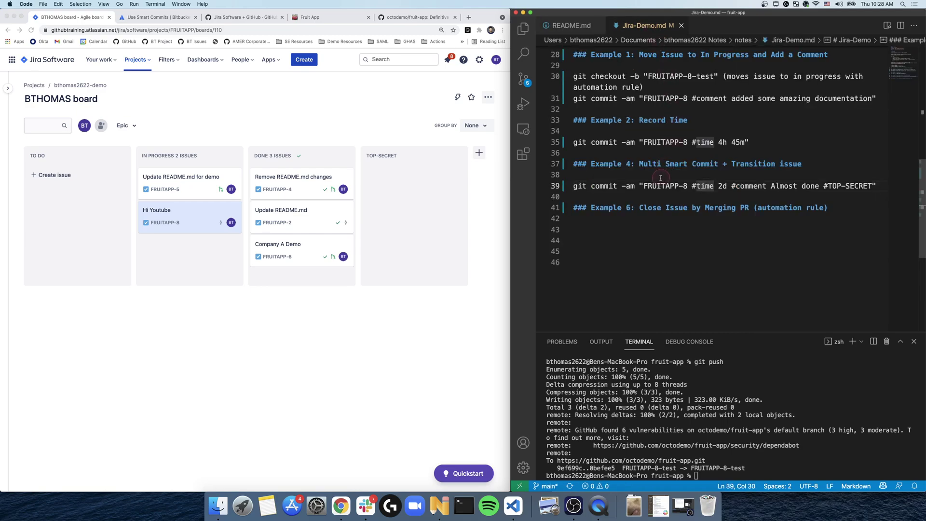
{"action": "left_click", "coordinate": [661, 185]}
{"action": "triple_click", "coordinate": [660, 186]}
{"action": "key", "text": "super+c"}
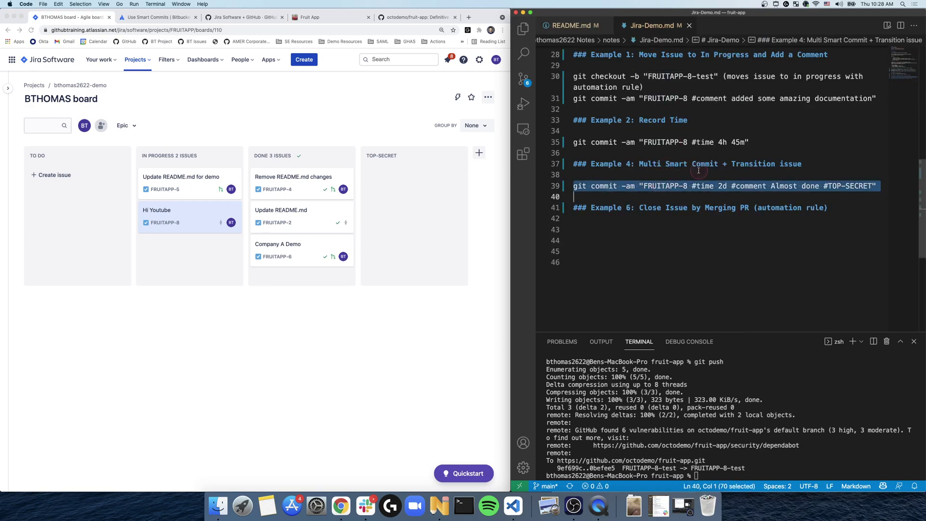
{"action": "left_click", "coordinate": [732, 463]}
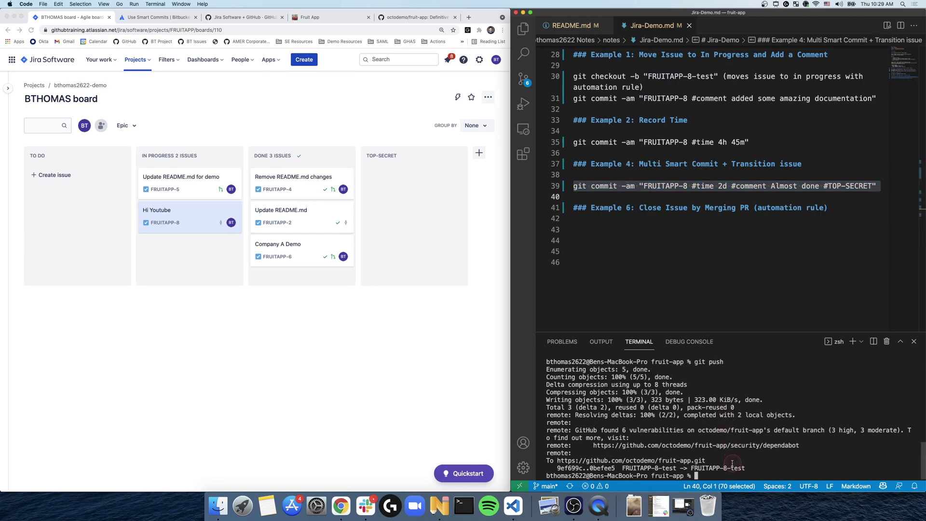
{"action": "key", "text": "super+v"}
{"action": "type", "text": "git push"}
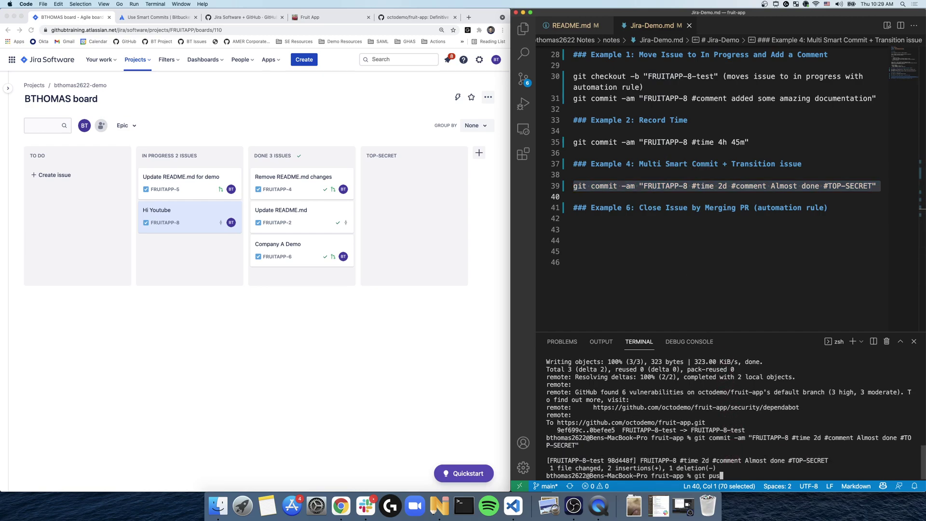
{"action": "key", "text": "Return"}
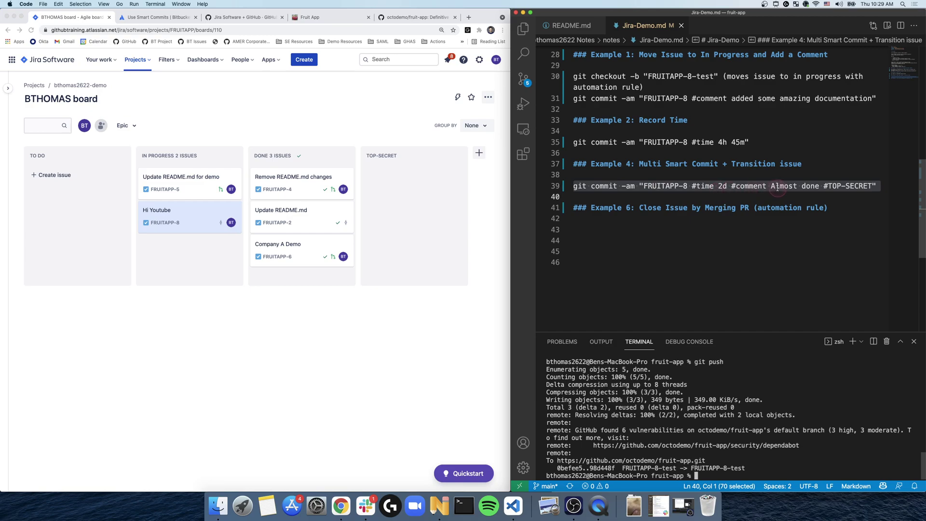
Step: Highlight the #comment and #TOP-SECRET transition parts of the line-39 command
{"action": "left_click", "coordinate": [766, 186]}
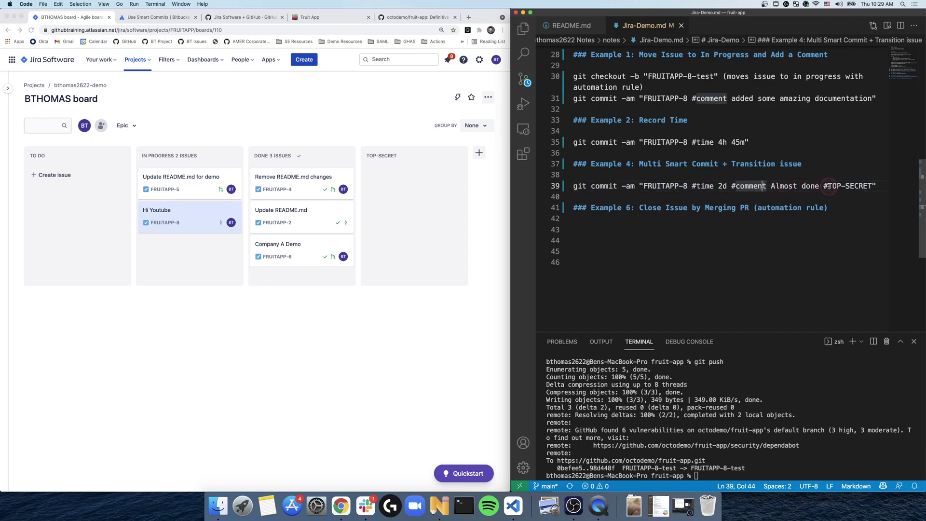
{"action": "left_click", "coordinate": [829, 186]}
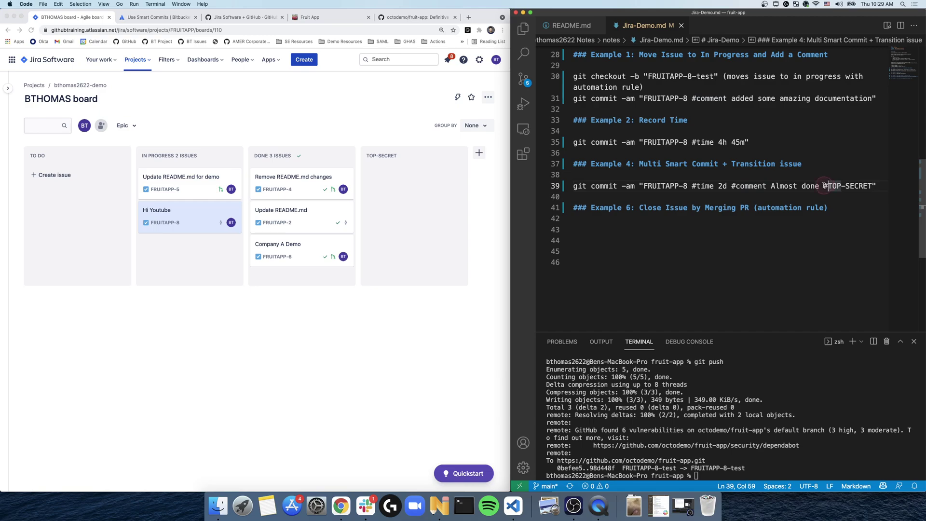
{"action": "left_click_drag", "start_coordinate": [824, 186], "coordinate": [872, 190]}
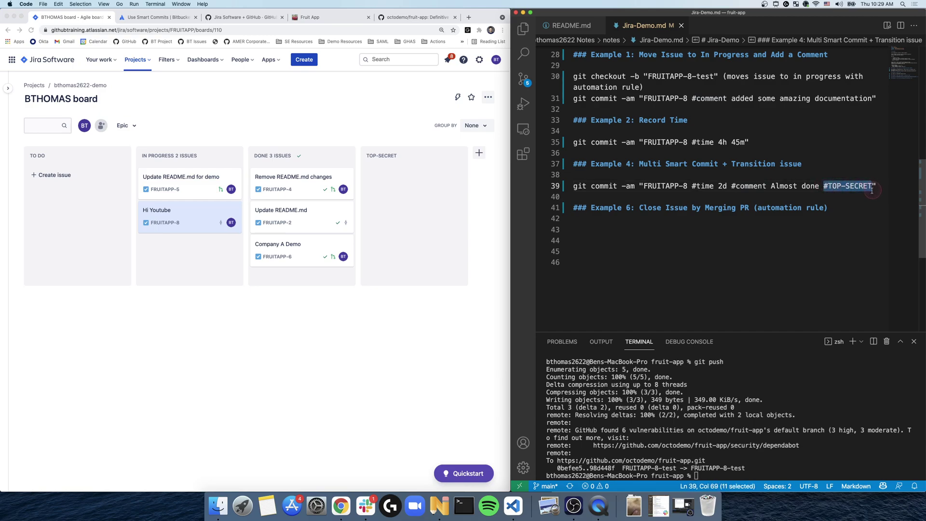
Step: Reload the Jira board, open FRUITAPP-8 and view its 3 linked commits
{"action": "left_click", "coordinate": [785, 187]}
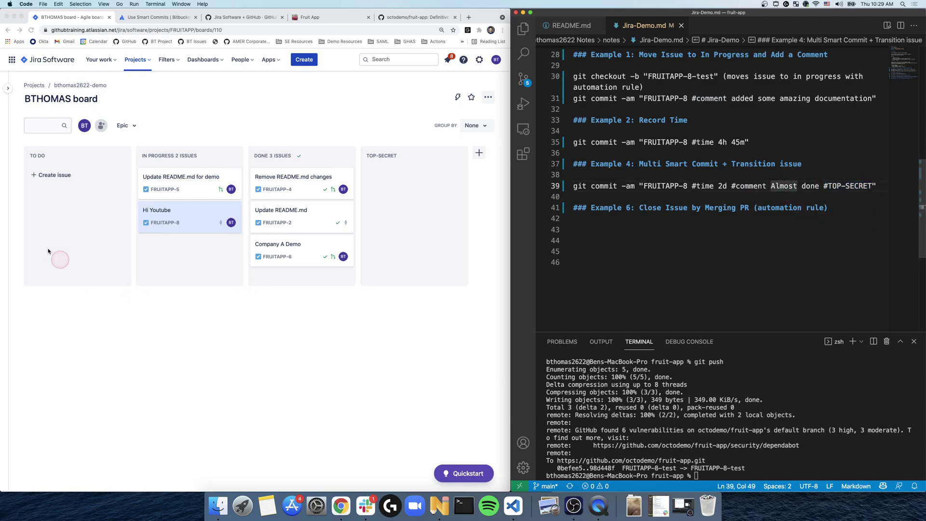
{"action": "left_click", "coordinate": [31, 30]}
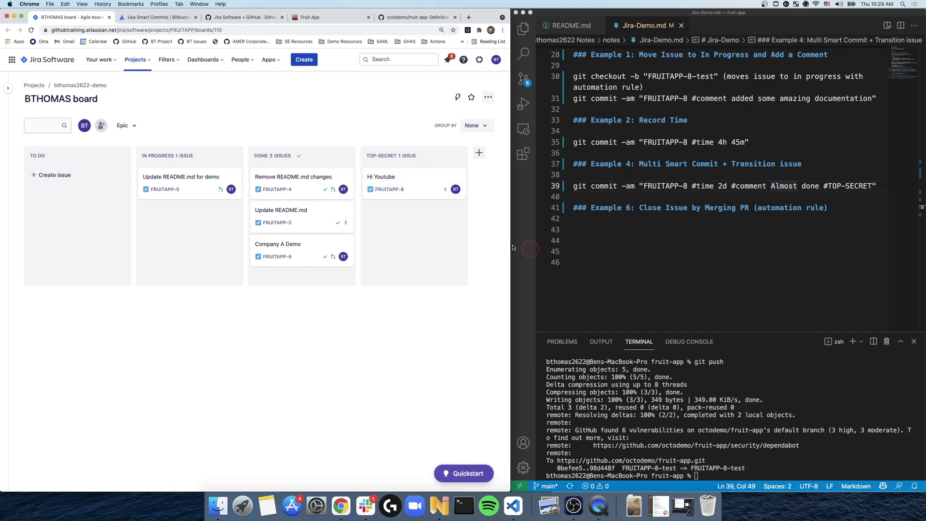
{"action": "mouse_move", "coordinate": [396, 212]}
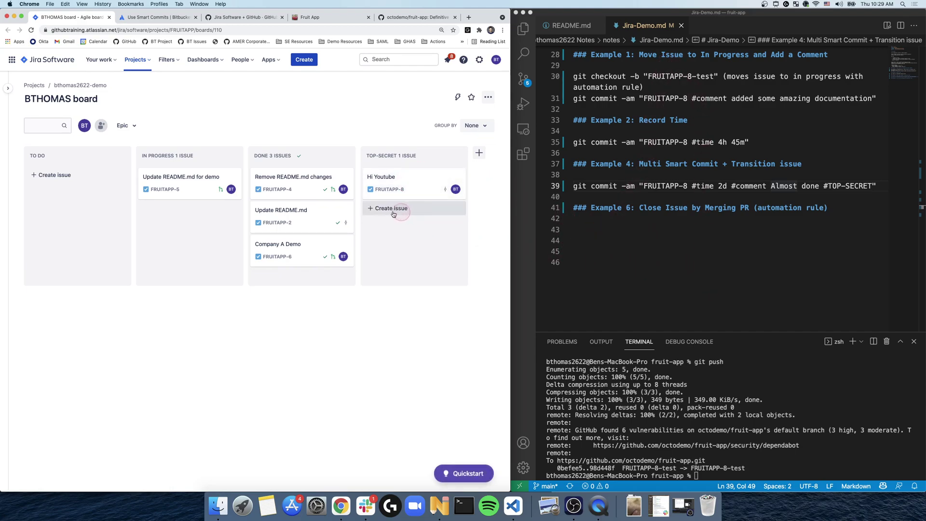
{"action": "left_click", "coordinate": [411, 185]}
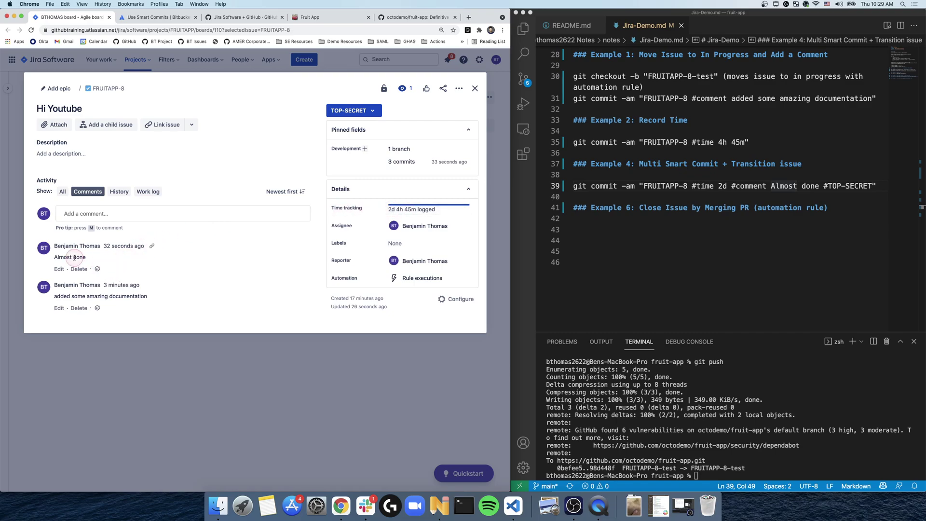
{"action": "left_click", "coordinate": [402, 162]}
Step: From the Branches list, start a GitHub pull request for FRUITAPP-8-test into main
{"action": "left_click", "coordinate": [145, 112]}
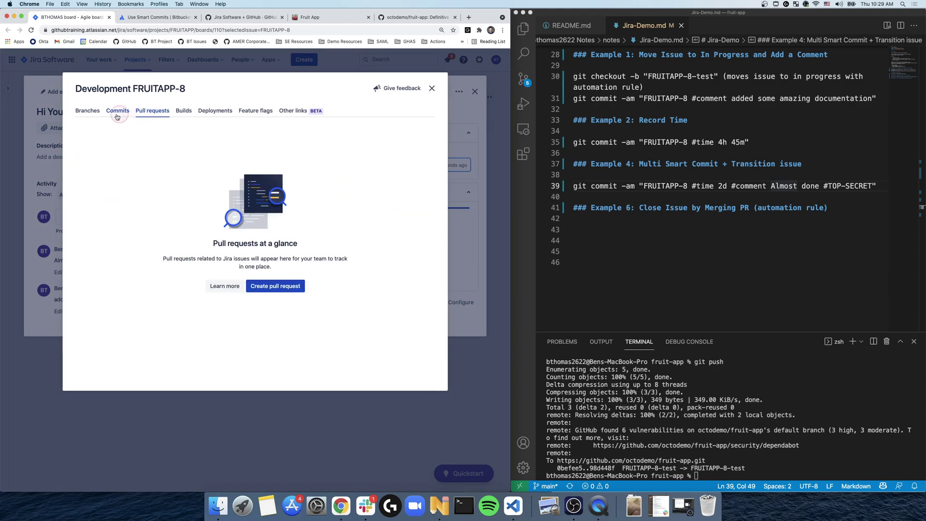
{"action": "left_click", "coordinate": [82, 111]}
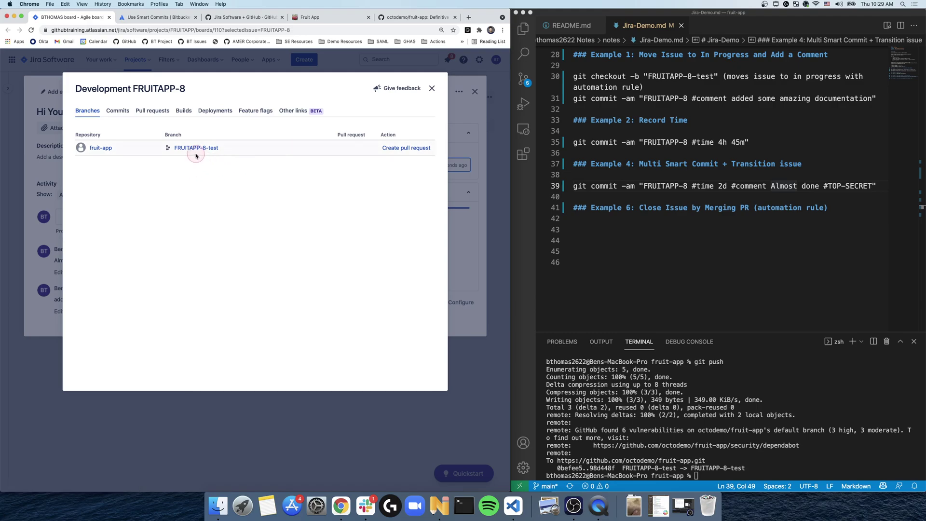
{"action": "left_click", "coordinate": [413, 151]}
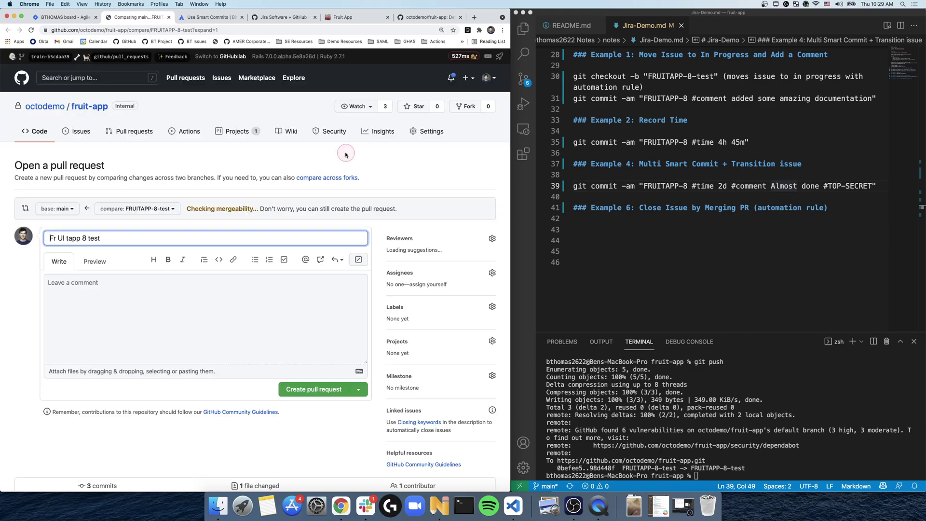
Step: Title the pull request 'FRUITAPP-8 issue' and create it
{"action": "left_click", "coordinate": [104, 238]}
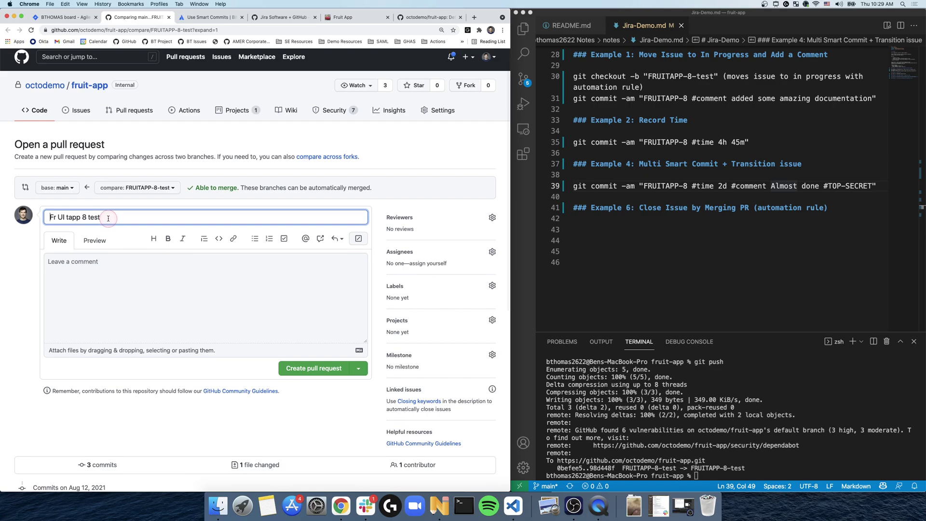
{"action": "left_click_drag", "start_coordinate": [104, 217], "coordinate": [7, 218]}
{"action": "type", "text": "FRUIT"}
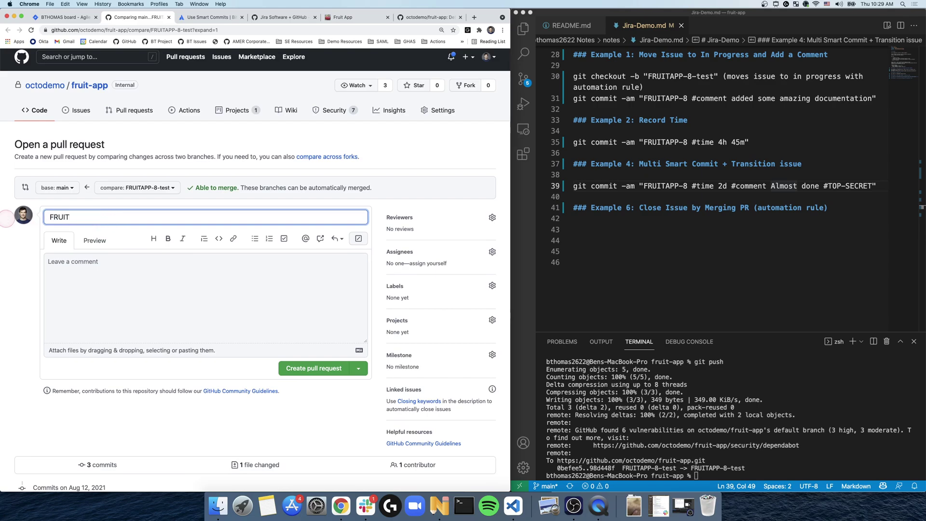
{"action": "type", "text": "APP"}
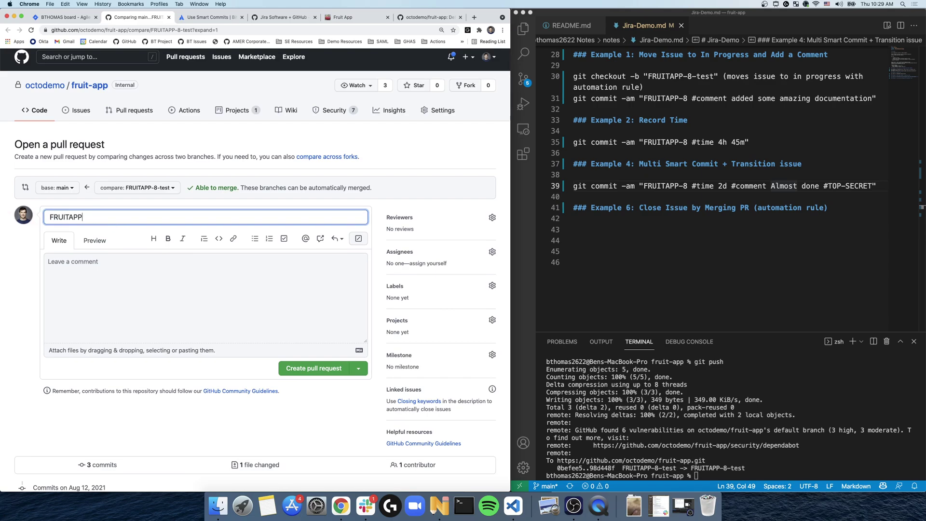
{"action": "type", "text": "-8 i"}
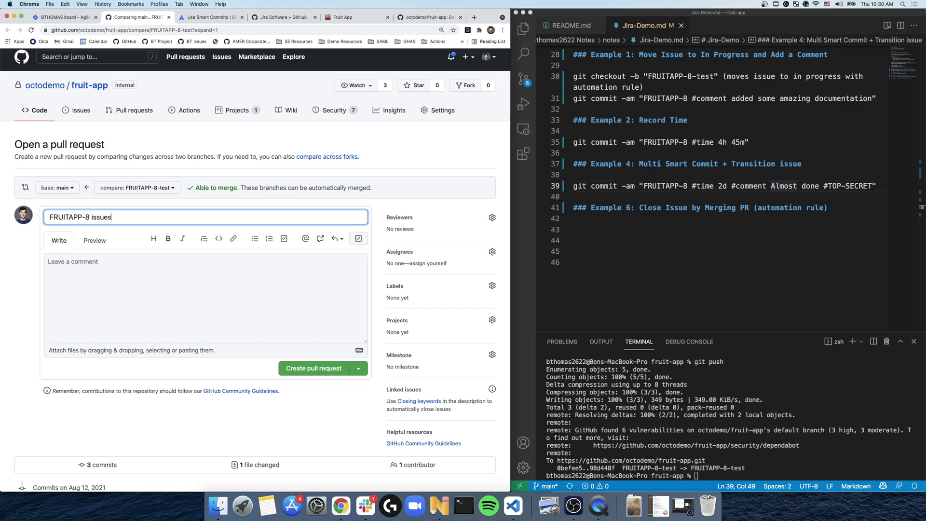
{"action": "type", "text": "ssues"}
{"action": "key", "text": "BackSpace"}
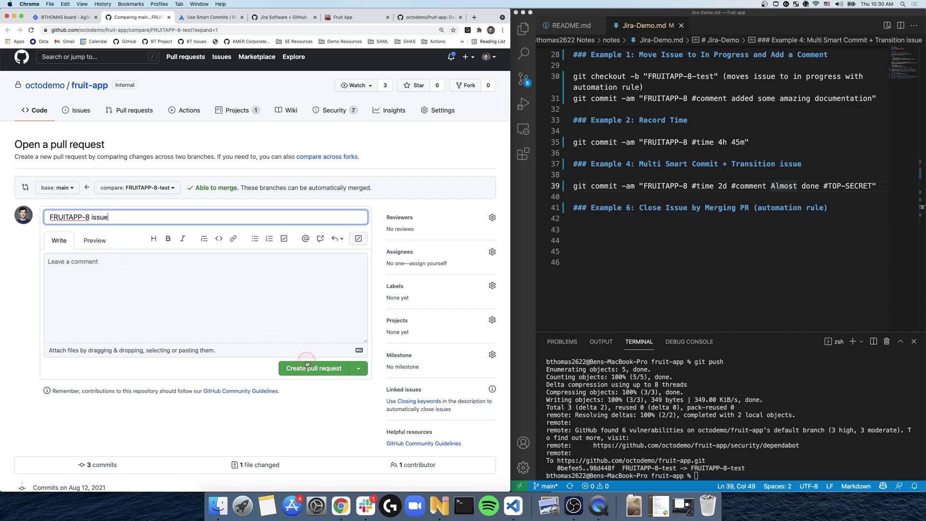
{"action": "left_click", "coordinate": [307, 364]}
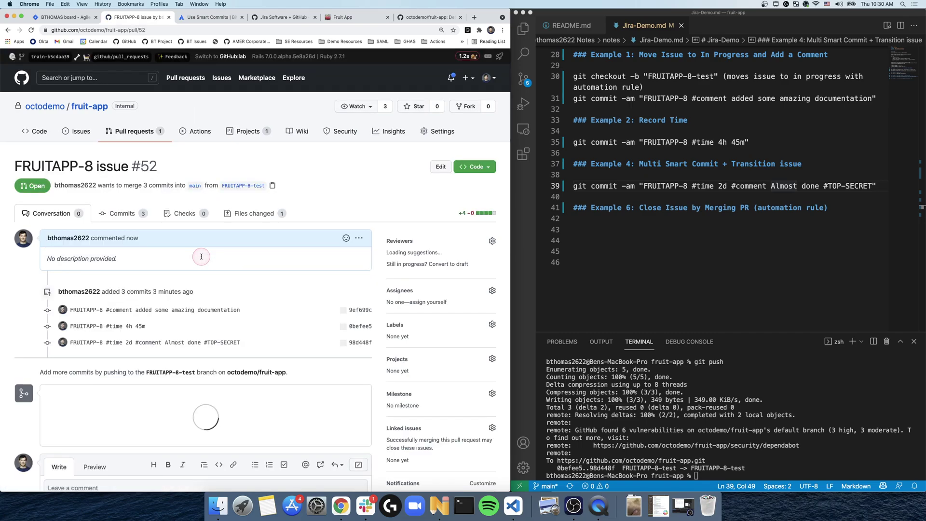
Step: Check the queued workflow runs on the Actions tab, then return to pull request #52
{"action": "scroll", "coordinate": [145, 365], "scroll_direction": "down", "scroll_amount": 1}
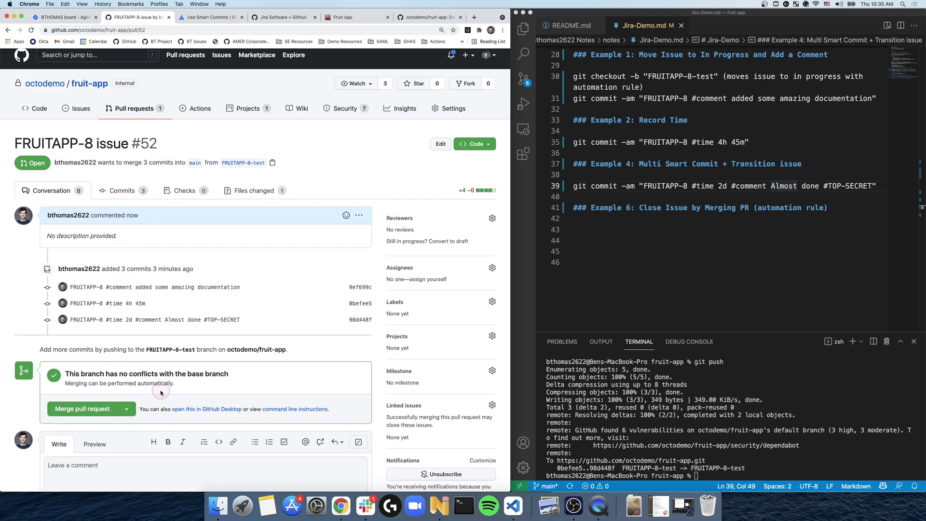
{"action": "scroll", "coordinate": [103, 416], "scroll_direction": "down", "scroll_amount": 1}
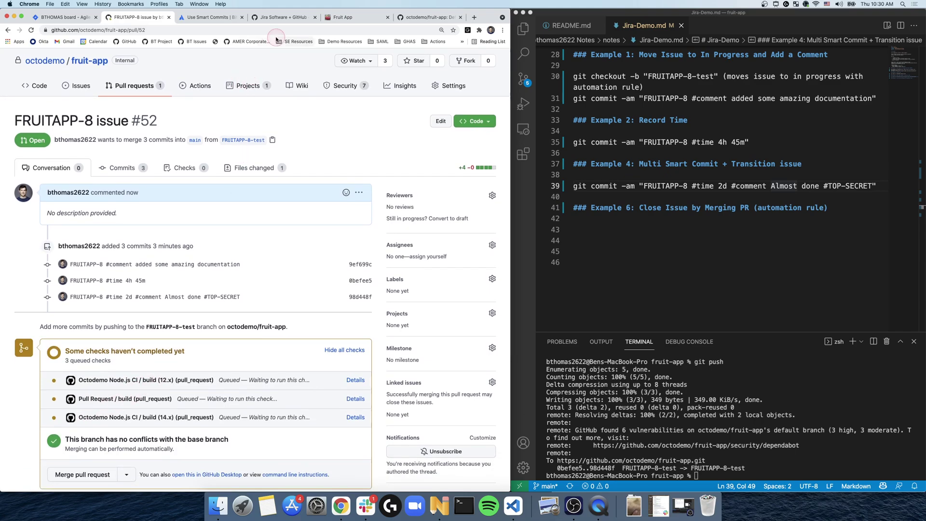
{"action": "left_click", "coordinate": [189, 88]}
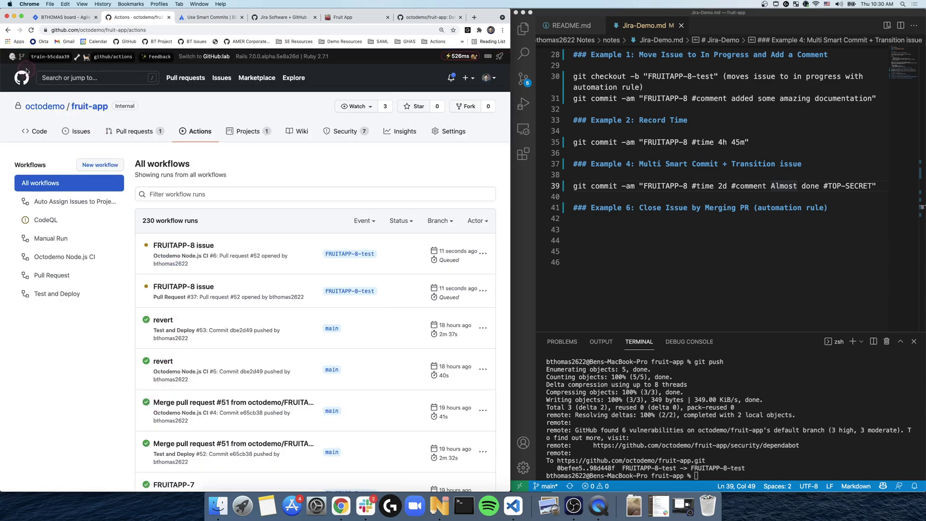
{"action": "left_click", "coordinate": [8, 30]}
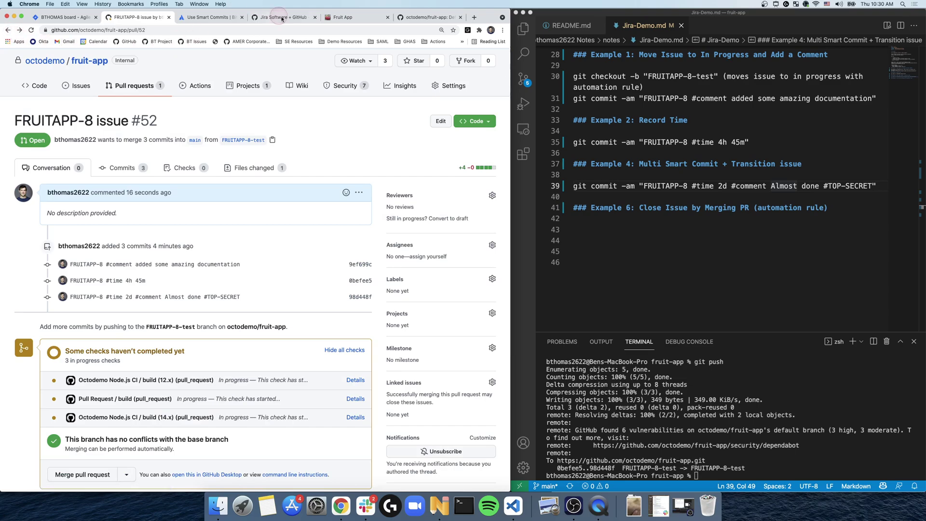
Step: Reopen FRUITAPP-8 from the board and review its two incomplete builds
{"action": "left_click", "coordinate": [81, 18]}
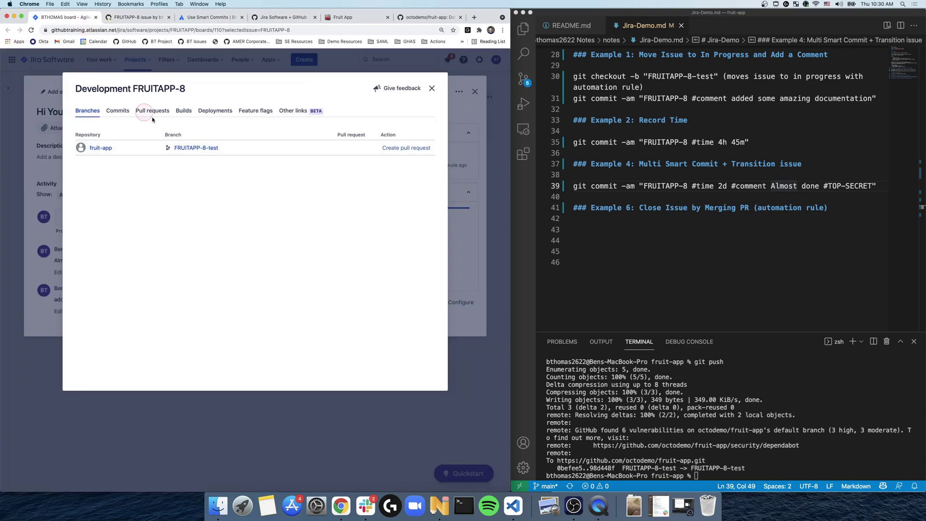
{"action": "left_click", "coordinate": [431, 88]}
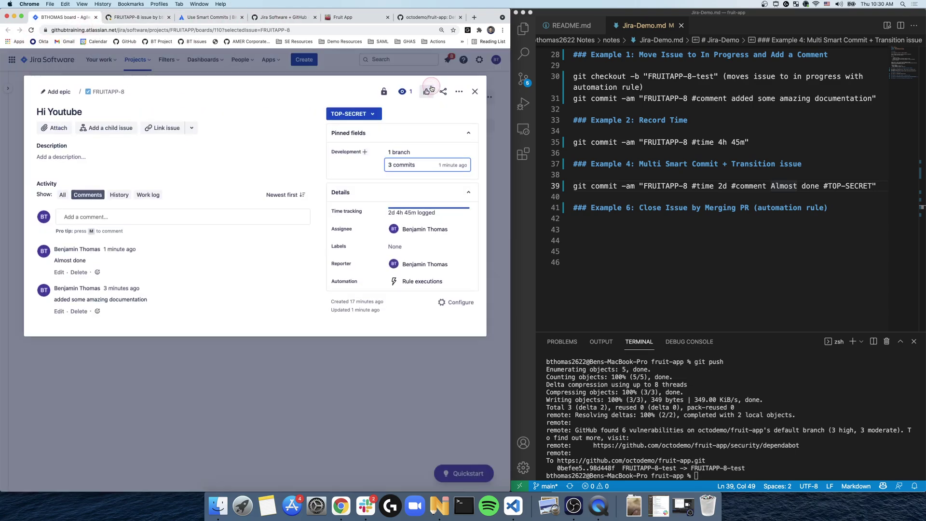
{"action": "left_click", "coordinate": [475, 91]}
{"action": "left_click", "coordinate": [415, 196]}
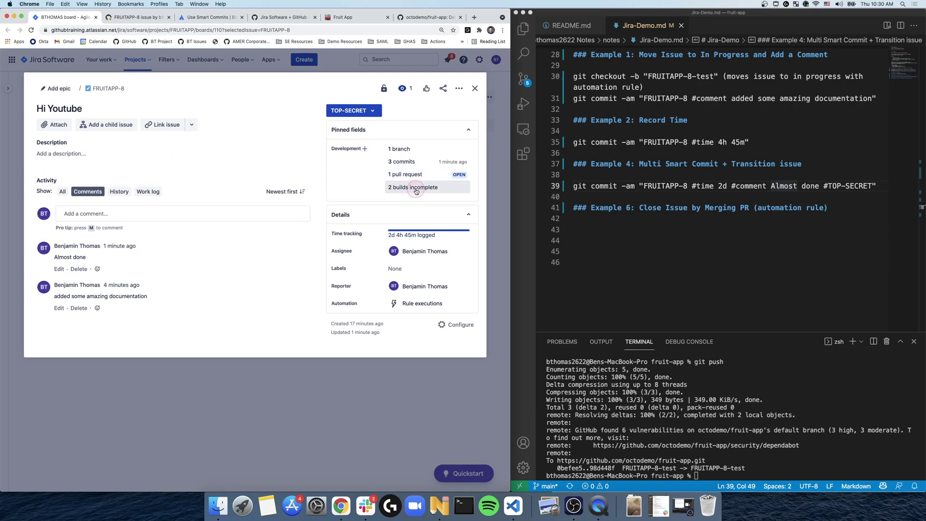
{"action": "left_click", "coordinate": [419, 189]}
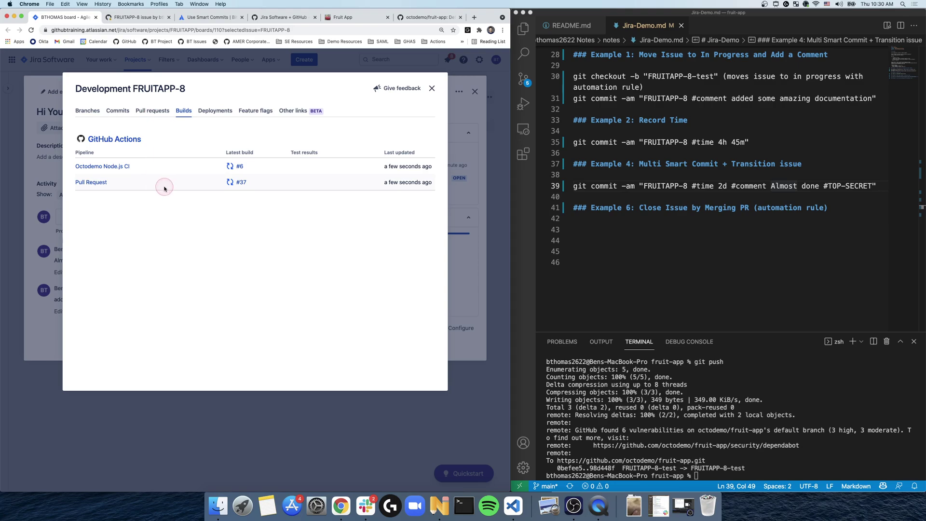
{"action": "left_click", "coordinate": [432, 89]}
Step: Reload pull request #52 on GitHub to confirm all 3 checks have passed
{"action": "left_click", "coordinate": [124, 21]}
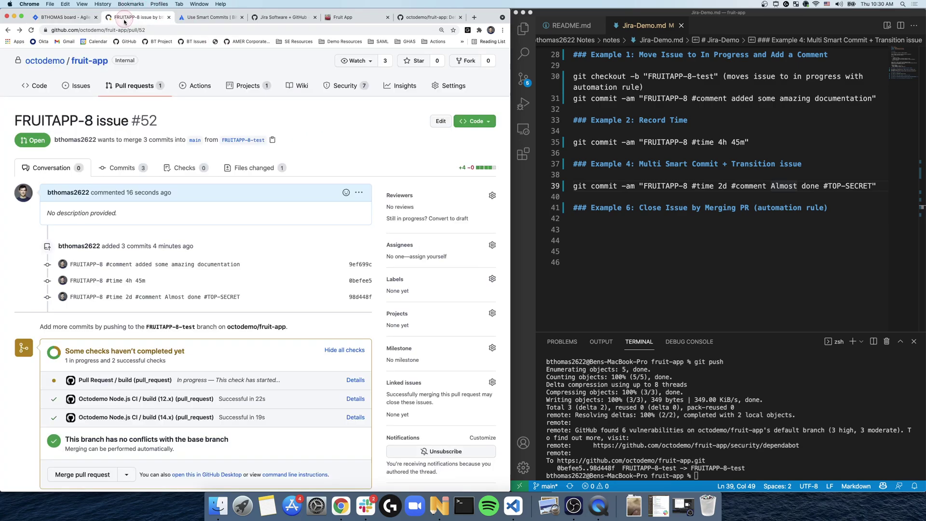
{"action": "scroll", "coordinate": [91, 178], "scroll_direction": "down", "scroll_amount": 1}
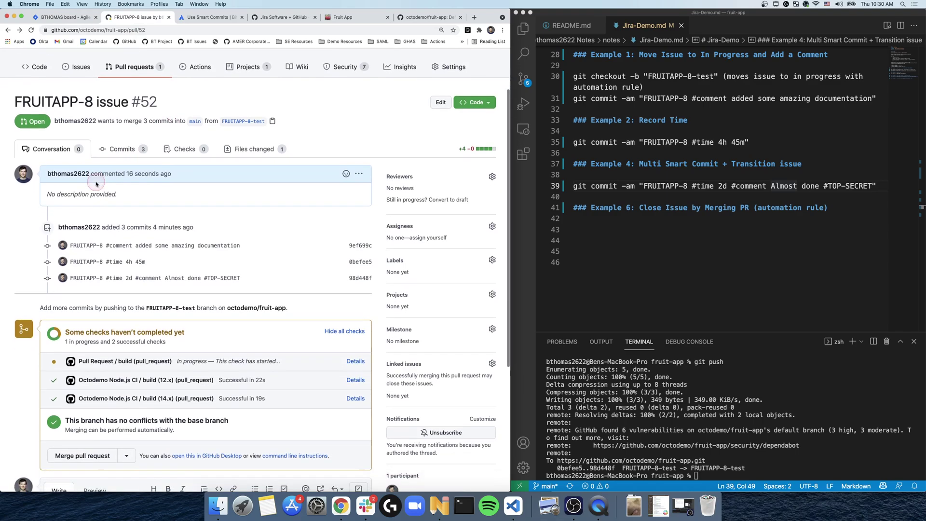
{"action": "scroll", "coordinate": [49, 236], "scroll_direction": "down", "scroll_amount": 1}
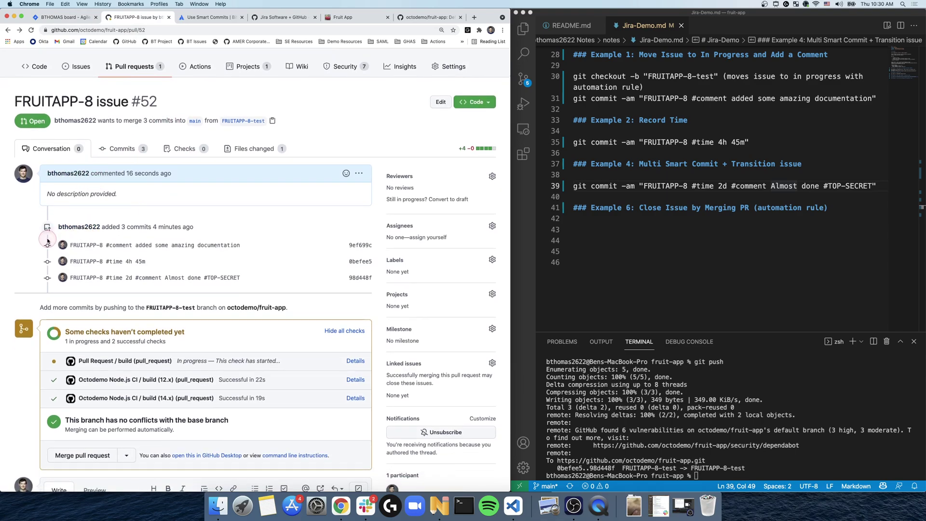
{"action": "scroll", "coordinate": [48, 238], "scroll_direction": "down", "scroll_amount": 5}
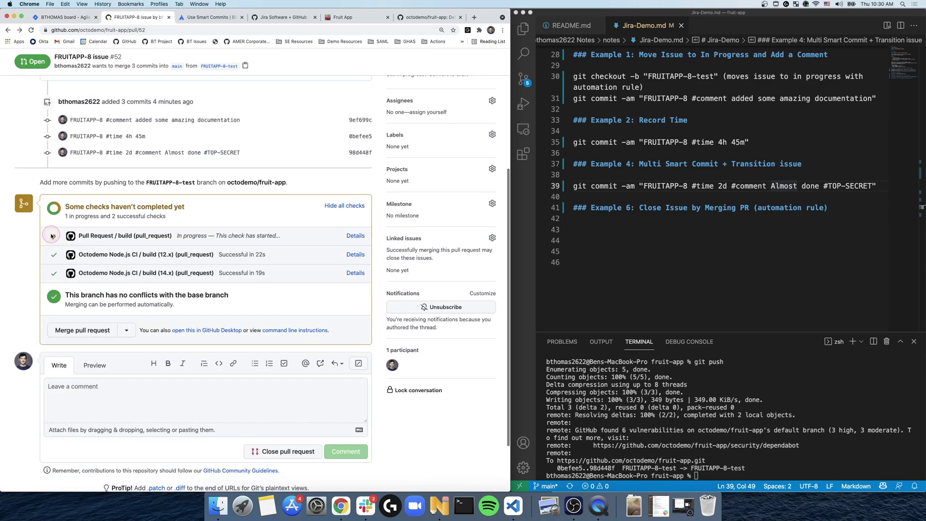
{"action": "left_click", "coordinate": [30, 31]}
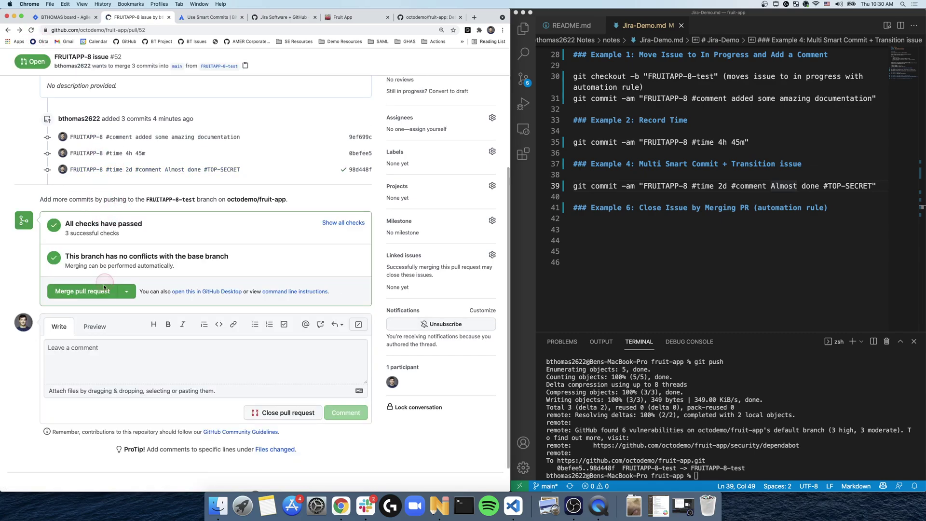
Step: Merge pull request #52 into main and delete the FRUITAPP-8-test branch
{"action": "left_click", "coordinate": [96, 293]}
{"action": "left_click", "coordinate": [96, 305]}
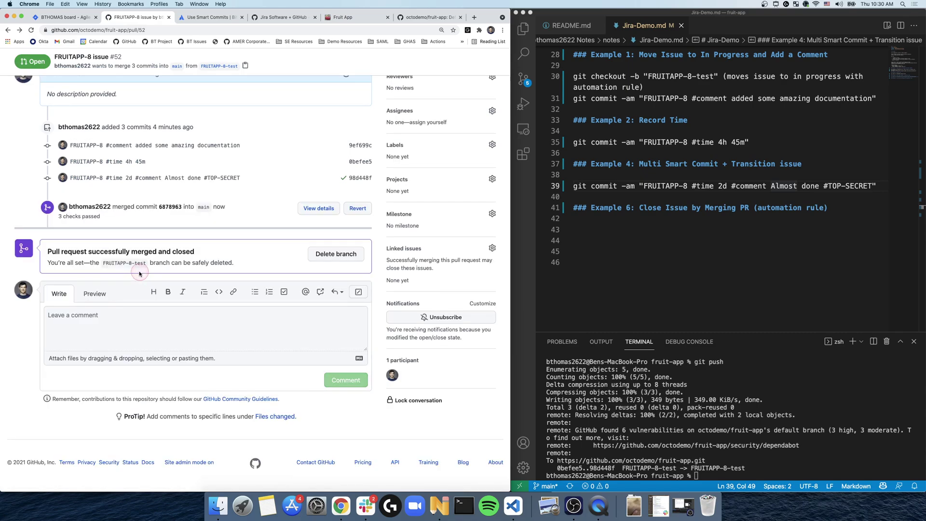
{"action": "left_click", "coordinate": [324, 258]}
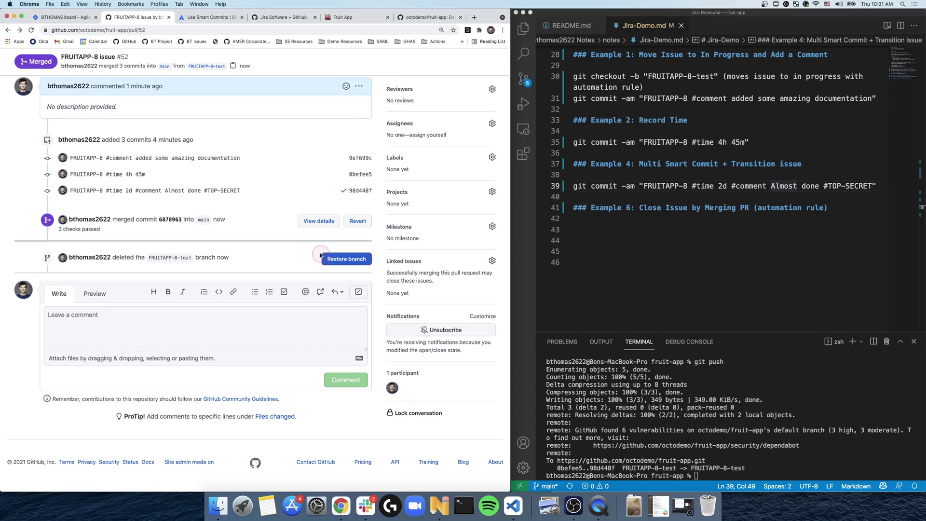
{"action": "left_click", "coordinate": [76, 22]}
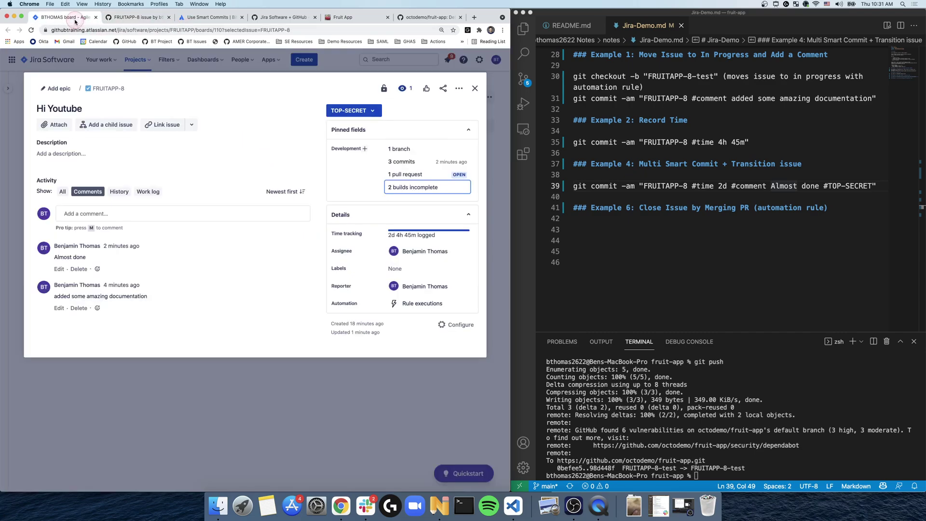
Step: Confirm FRUITAPP-8 sits in the board's Done column, then view its three GitHub Actions builds
{"action": "left_click", "coordinate": [476, 89]}
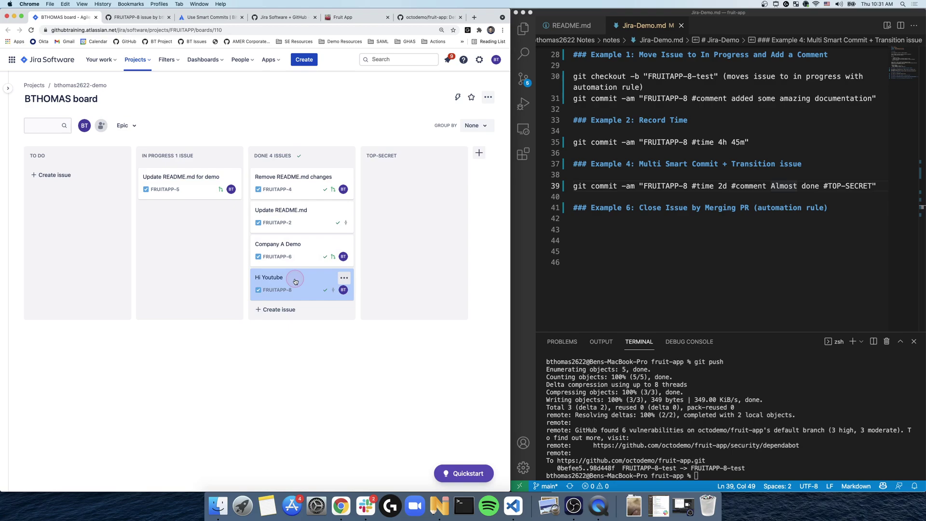
{"action": "left_click", "coordinate": [458, 98]}
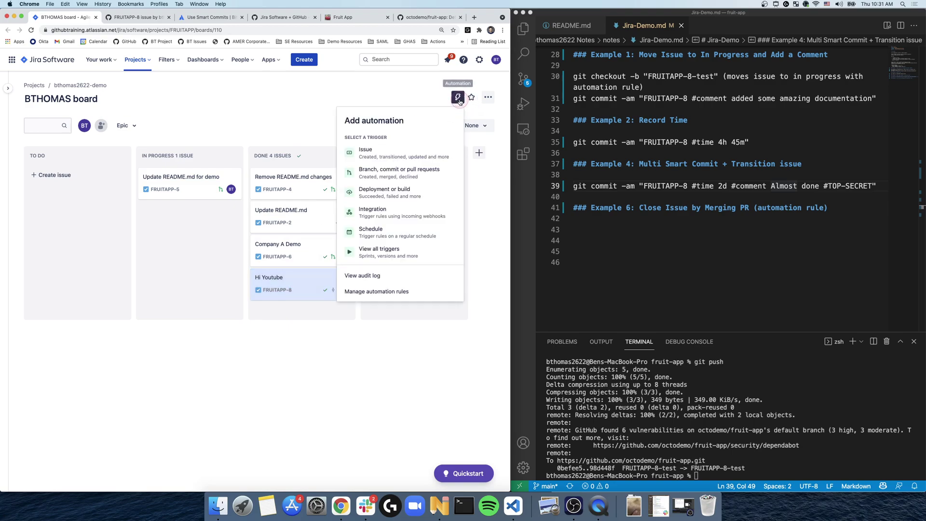
{"action": "left_click", "coordinate": [277, 126]}
{"action": "left_click", "coordinate": [290, 285]}
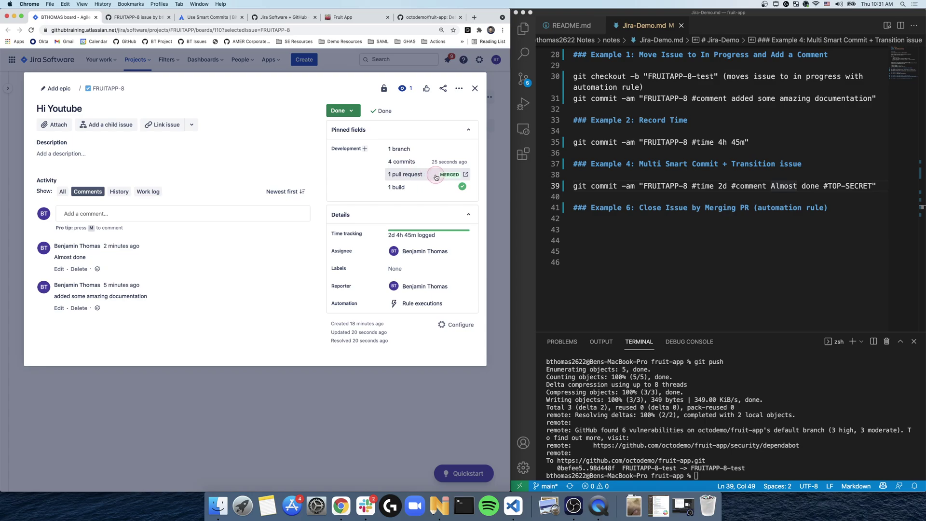
{"action": "left_click", "coordinate": [429, 187]}
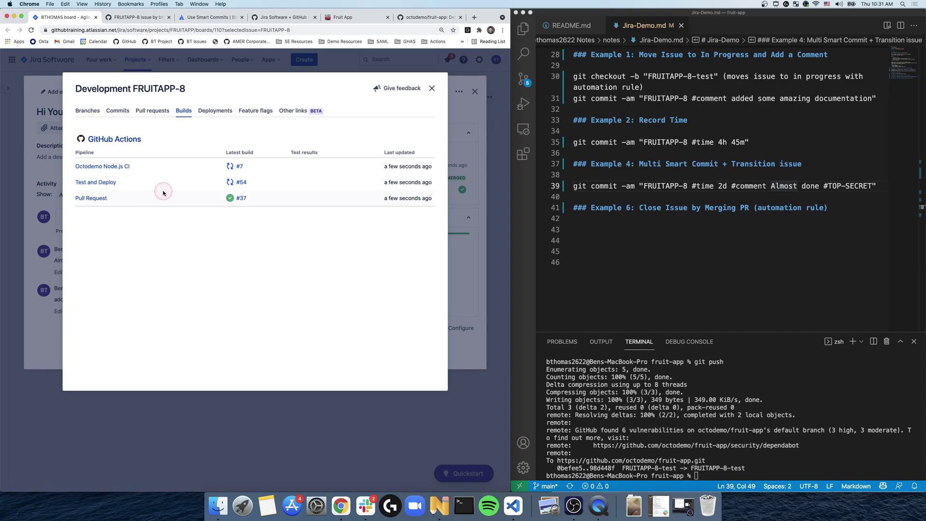
Step: Review FRUITAPP-8's linked branches, then its four fruit-app commits including the #52 merge
{"action": "left_click", "coordinate": [87, 114]}
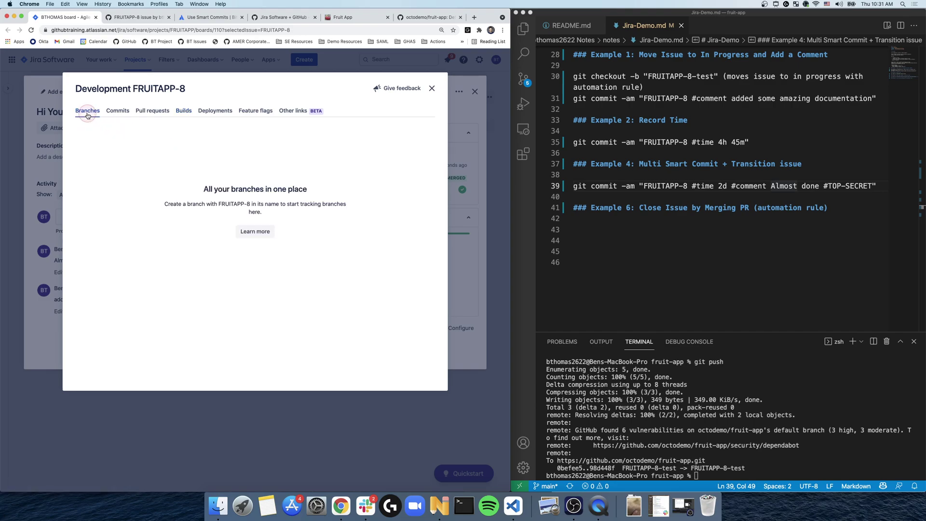
{"action": "left_click", "coordinate": [112, 117]}
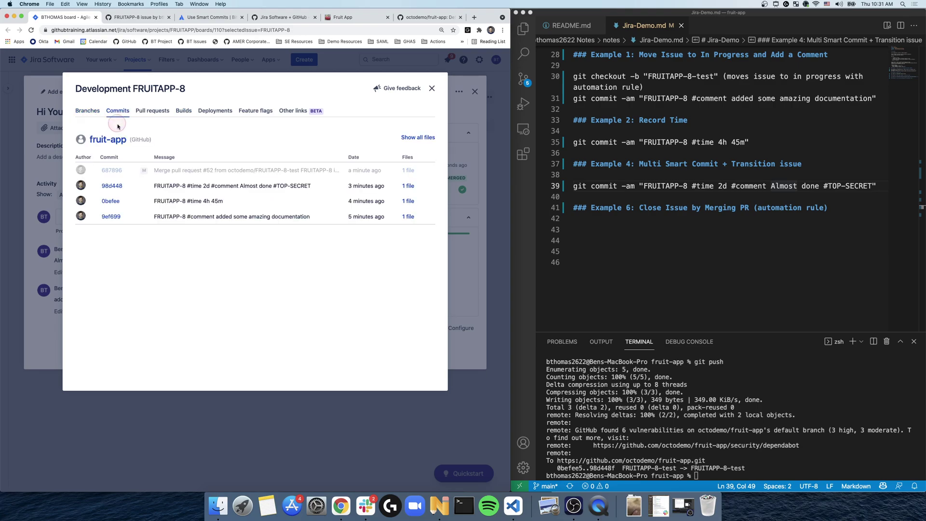